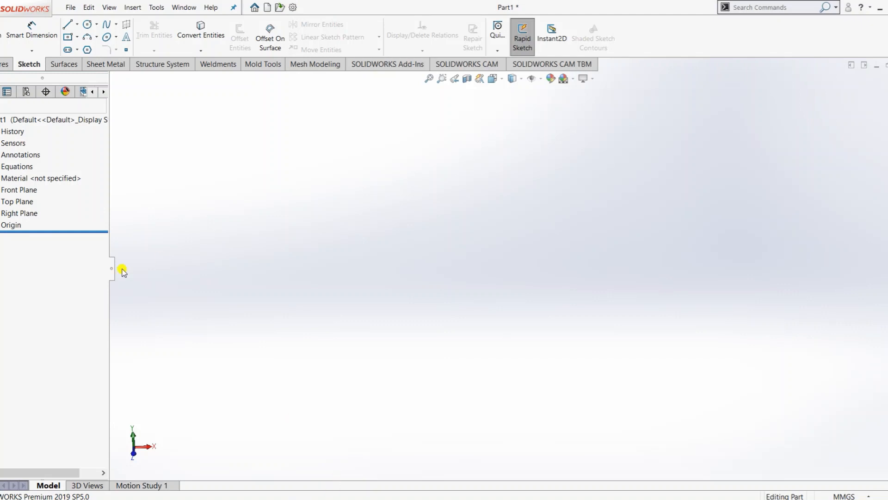
Step: Sketch a closed L-shaped profile on the Front Plane with its inner corner at the origin and inner edges about 35 mm and 45 mm long
right_click(33, 191)
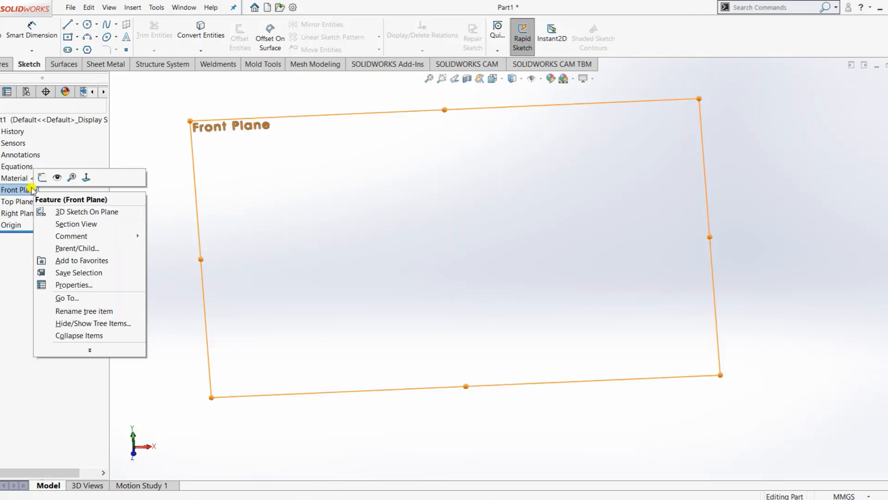
left_click(42, 178)
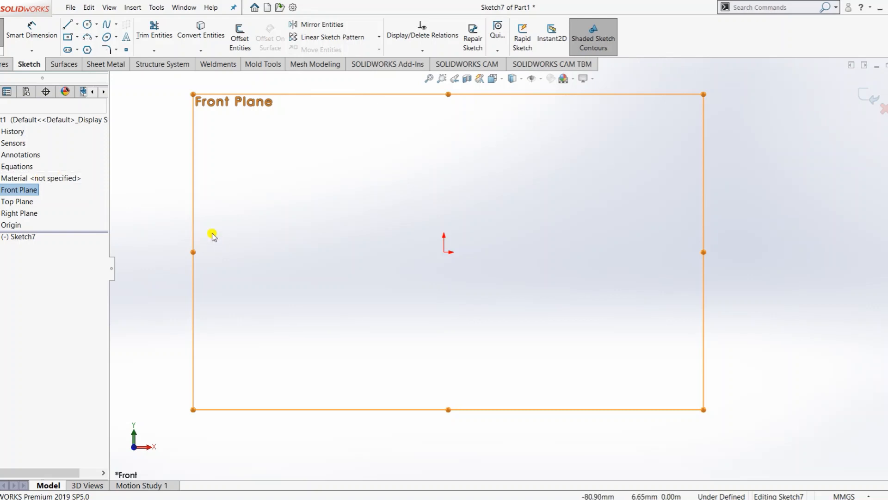
left_click(67, 26)
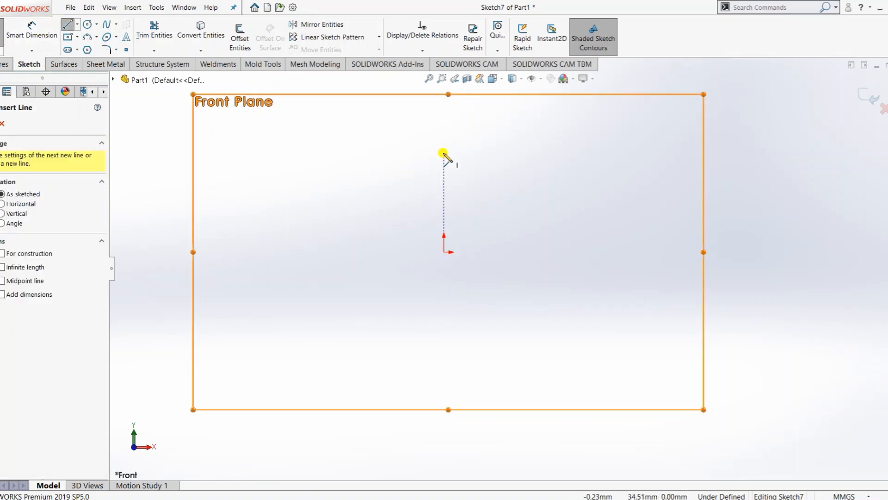
left_click(444, 153)
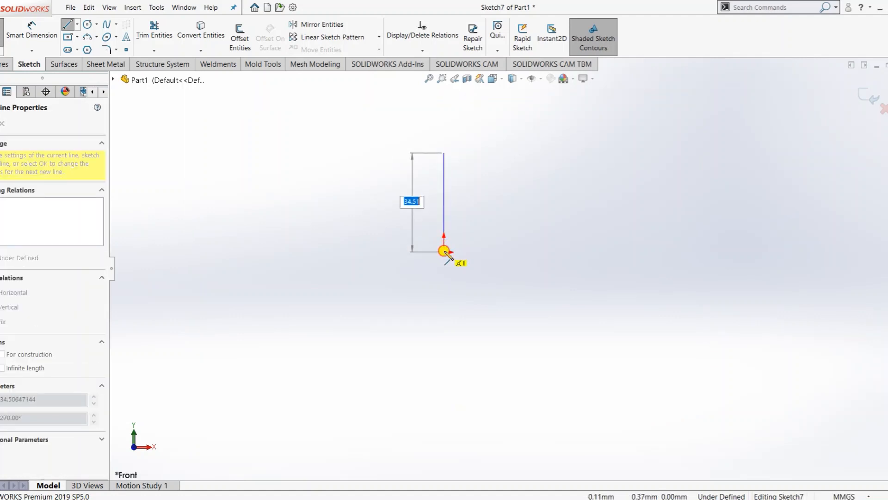
left_click(443, 252)
left_click(574, 252)
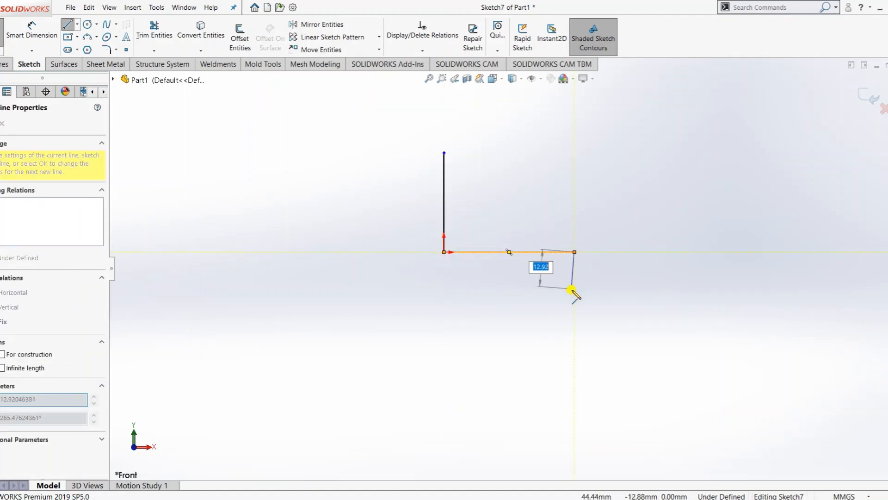
left_click(574, 294)
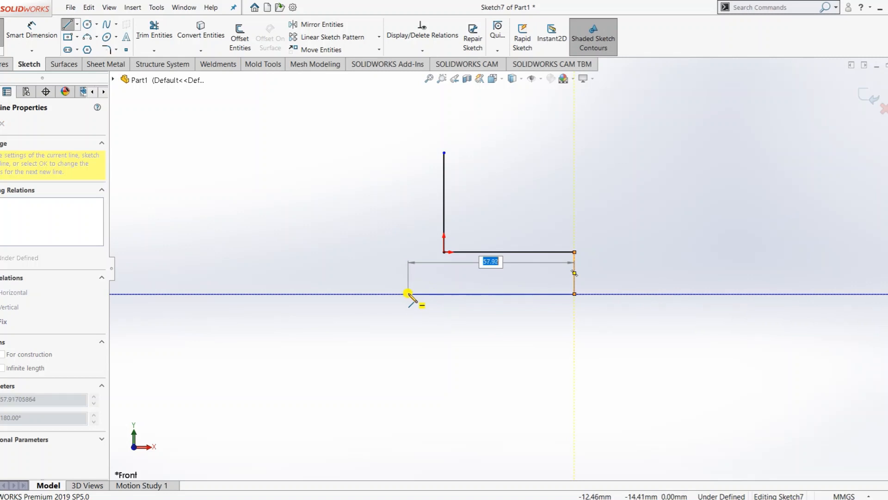
left_click(408, 294)
left_click(409, 152)
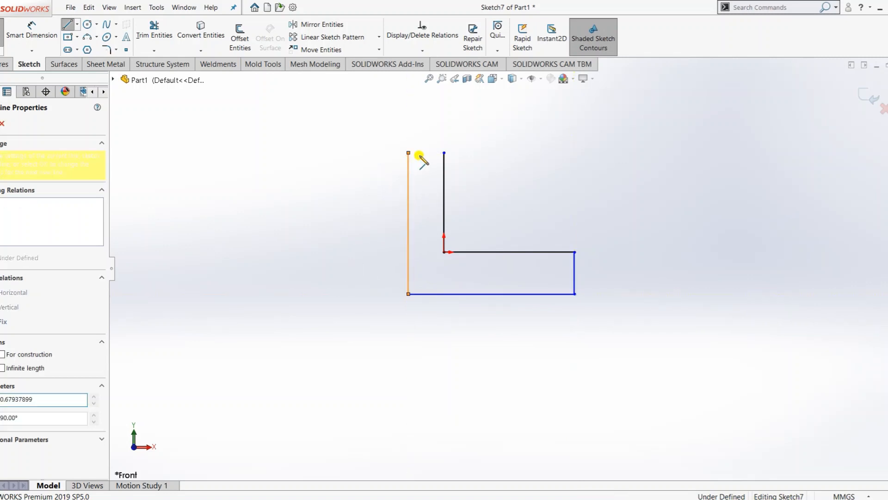
left_click(444, 153)
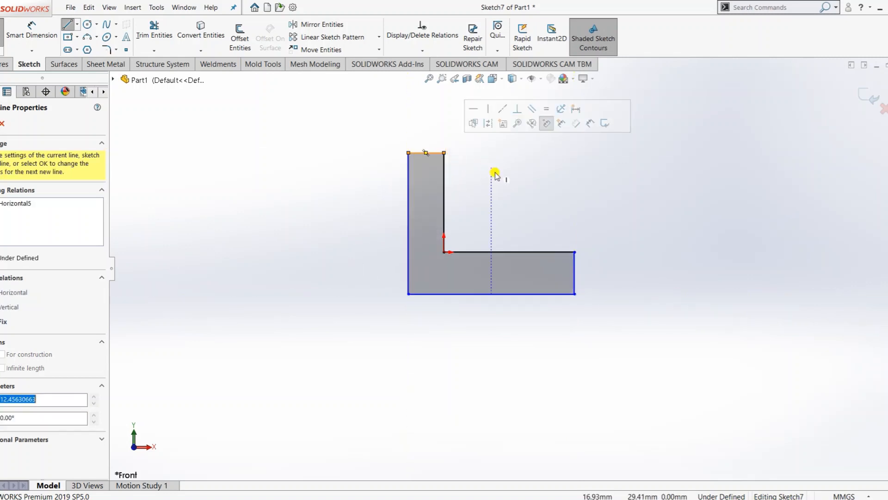
Step: Check the Practice 5.png drawing and dimension the L profile's full-length lower edge as 75 mm
left_click(32, 32)
left_click(499, 252)
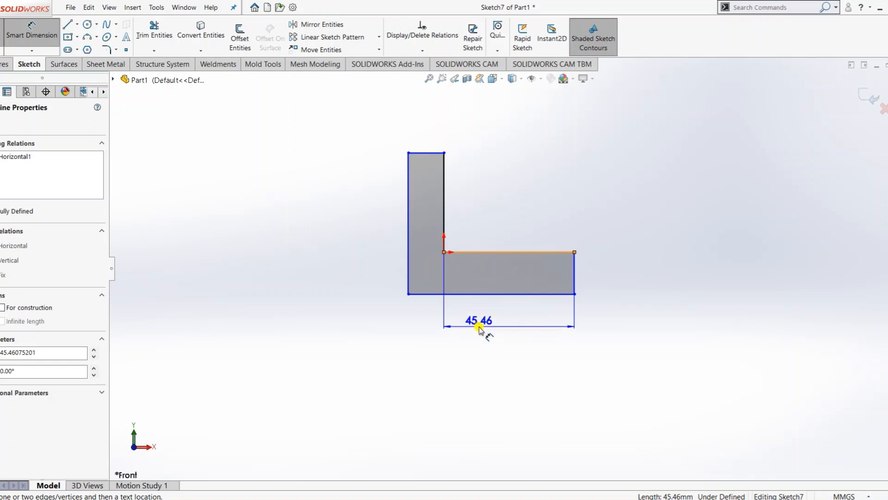
key("Escape")
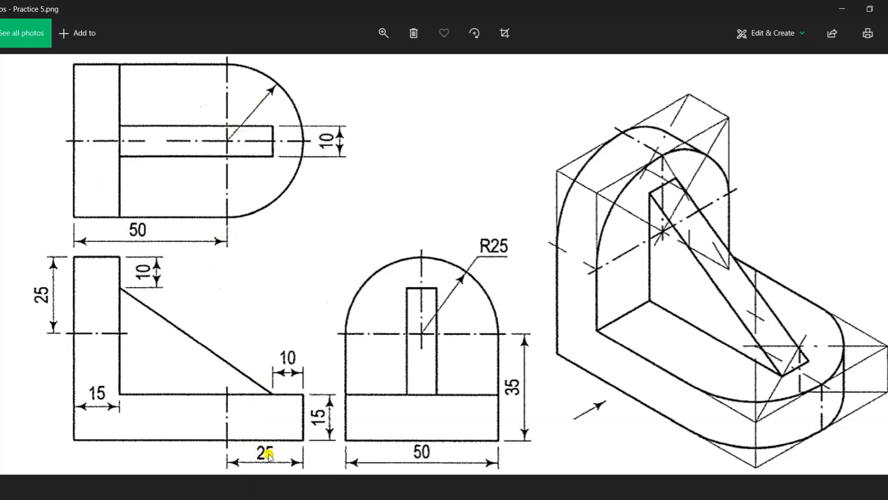
left_click(255, 496)
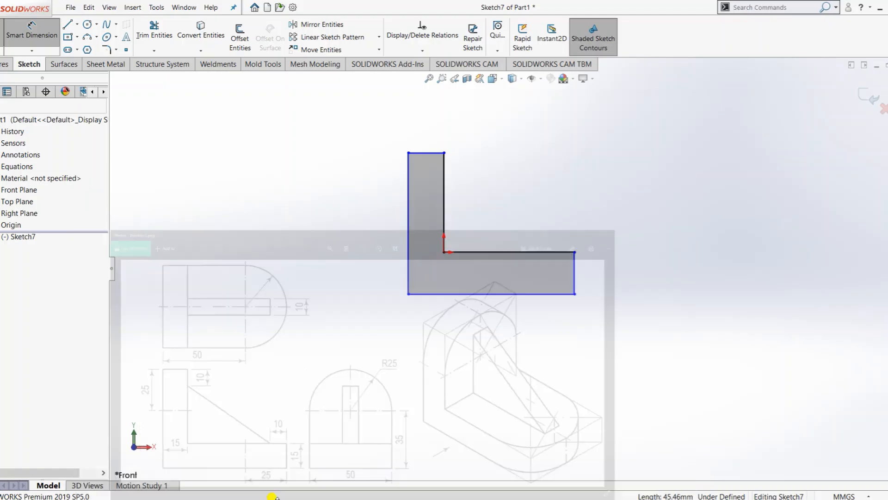
left_click(481, 297)
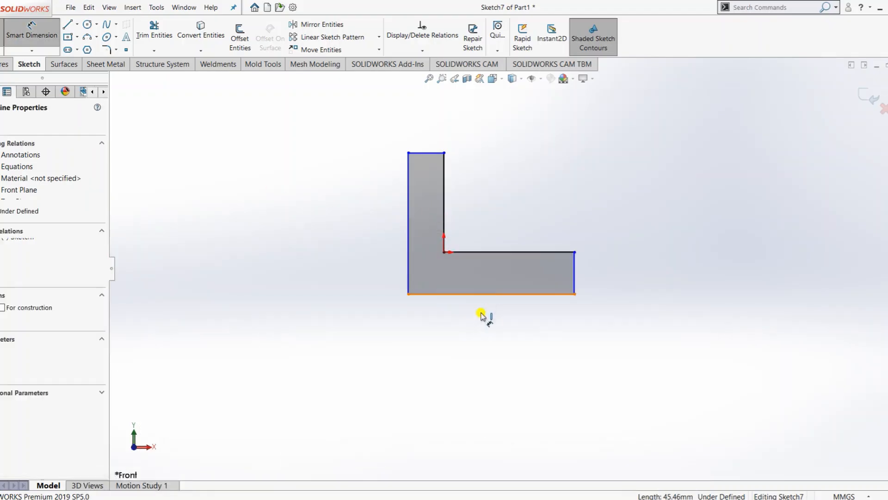
left_click(538, 320)
type("75")
key("Return")
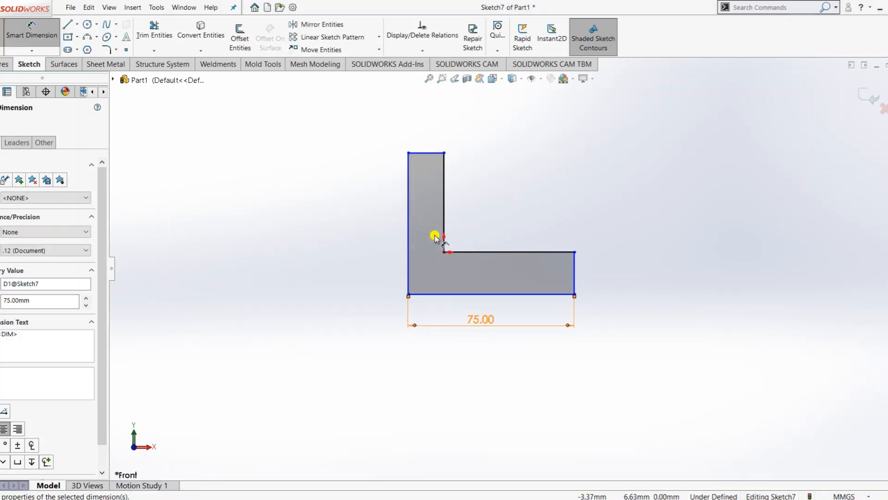
Step: Consult the reference drawing again and dimension the profile's outer vertical edge as 60 mm
key("alt+Tab")
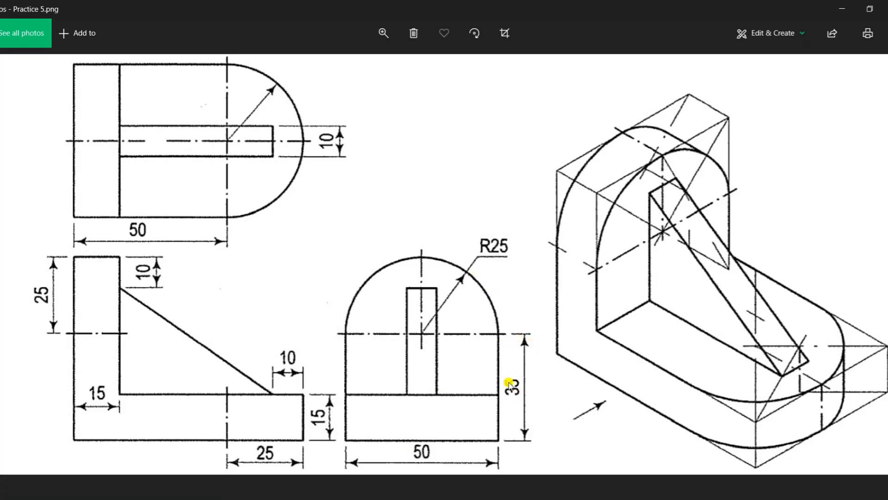
key("alt+Tab")
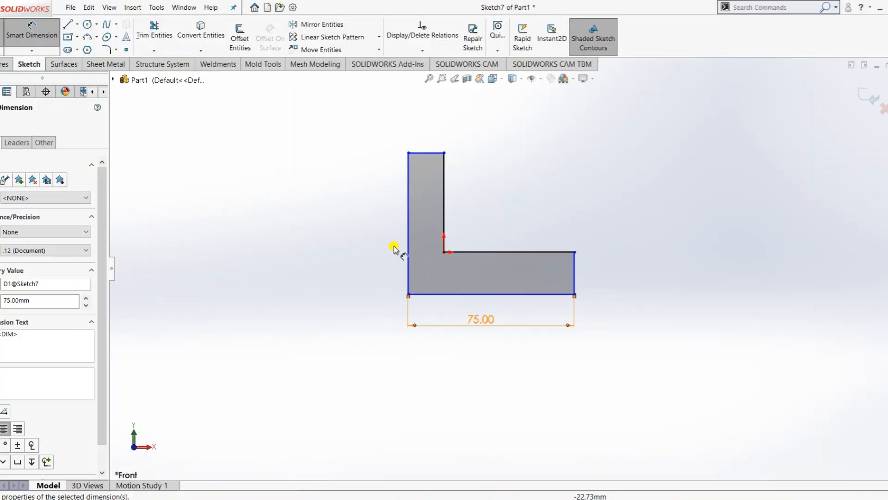
left_click(407, 235)
left_click(377, 224)
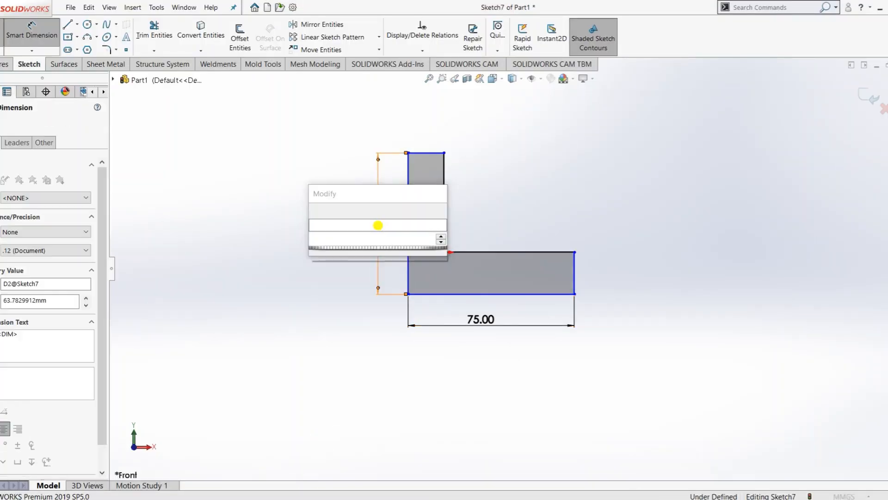
type("60")
key("Return")
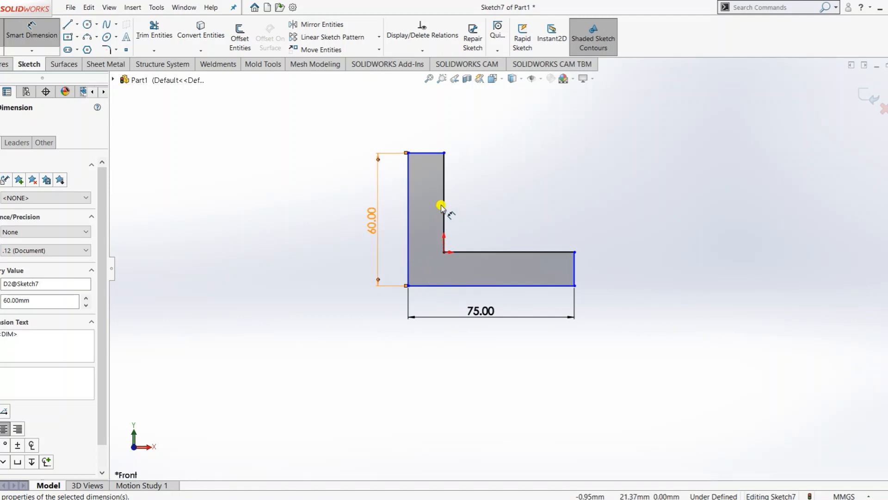
Step: Dimension the thickness of the profile's upright leg as 15 mm between its two vertical edges
left_click(408, 209)
left_click(444, 166)
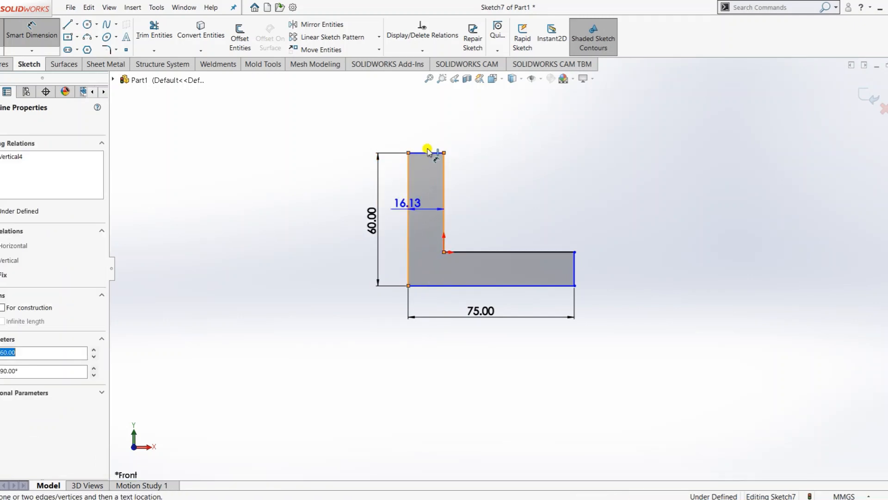
left_click(426, 119)
type("15")
key("Return")
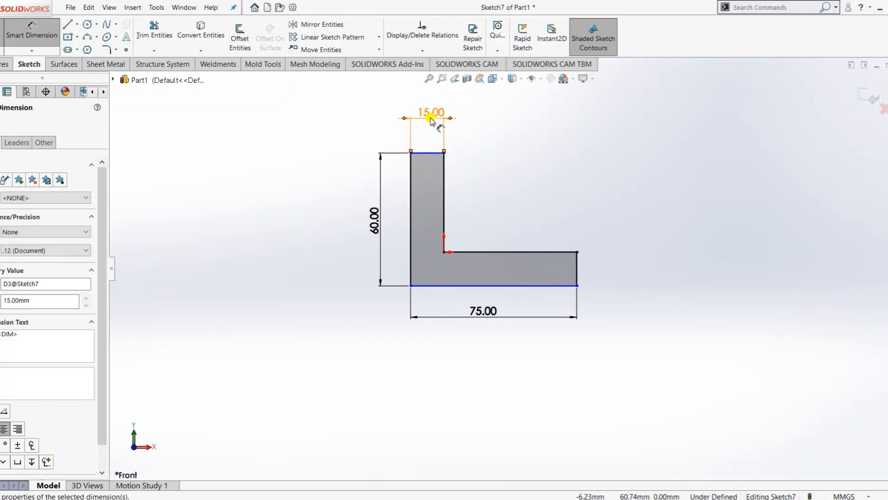
Step: Dimension the thickness of the profile's base leg as 15 mm between its two horizontal edges
left_click(512, 253)
left_click(517, 285)
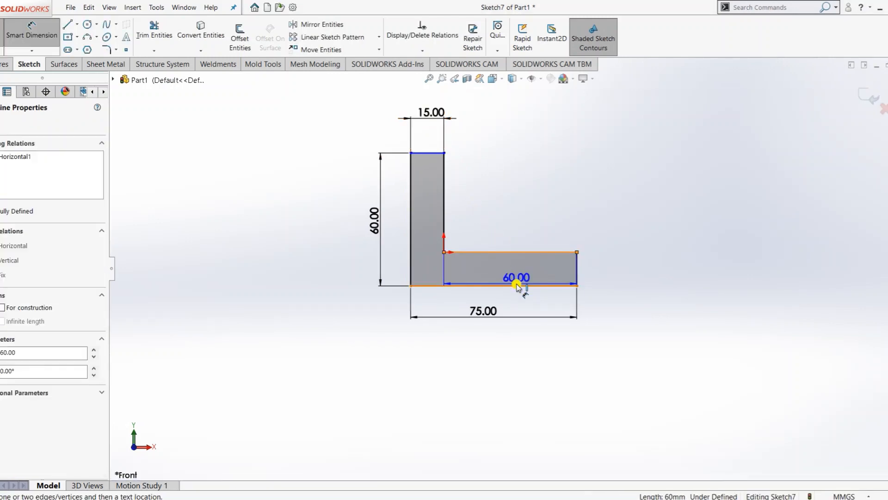
left_click(692, 242)
type("15")
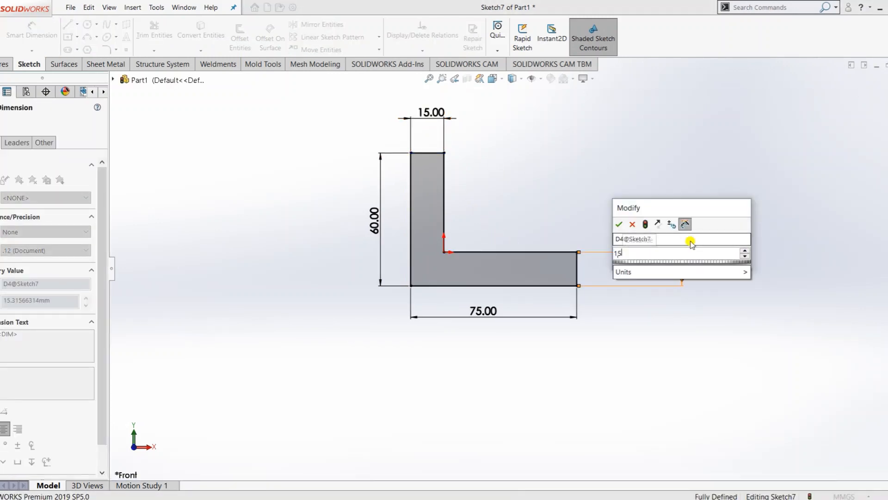
key("Return")
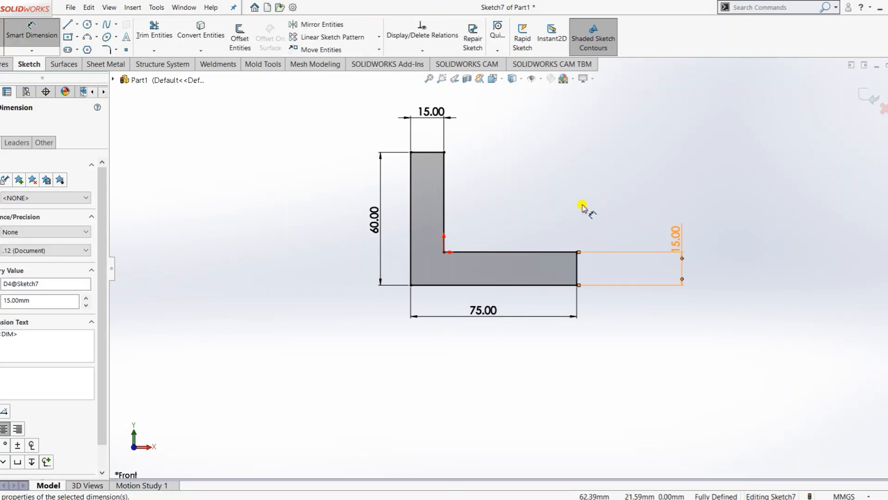
Step: Extrude the L profile as a blind boss with a depth of 50 mm
left_click(5, 64)
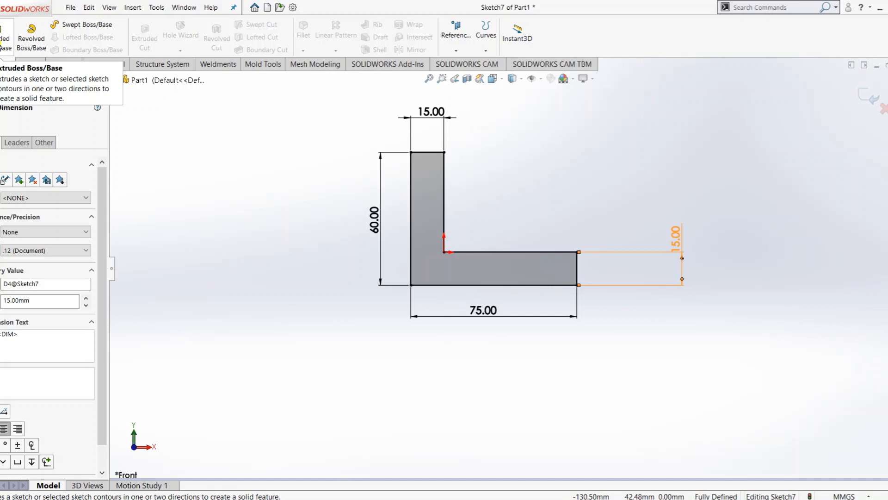
left_click(6, 37)
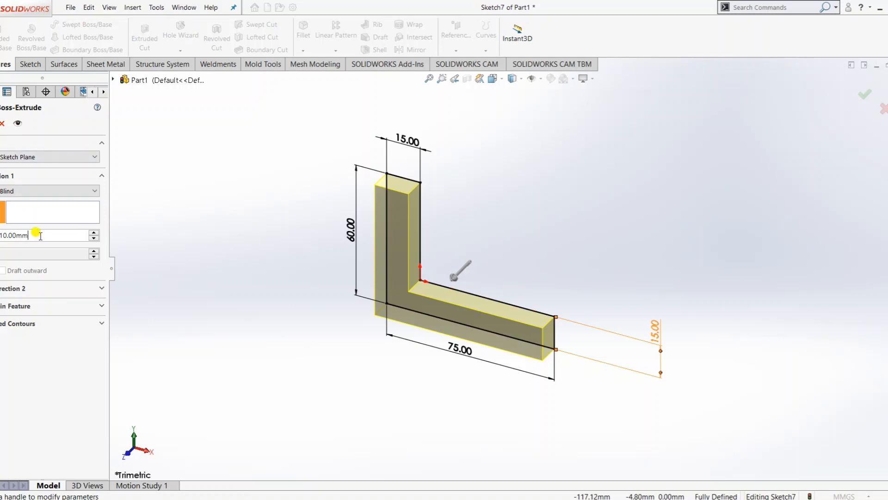
double_click(40, 236)
type("50")
key("Return")
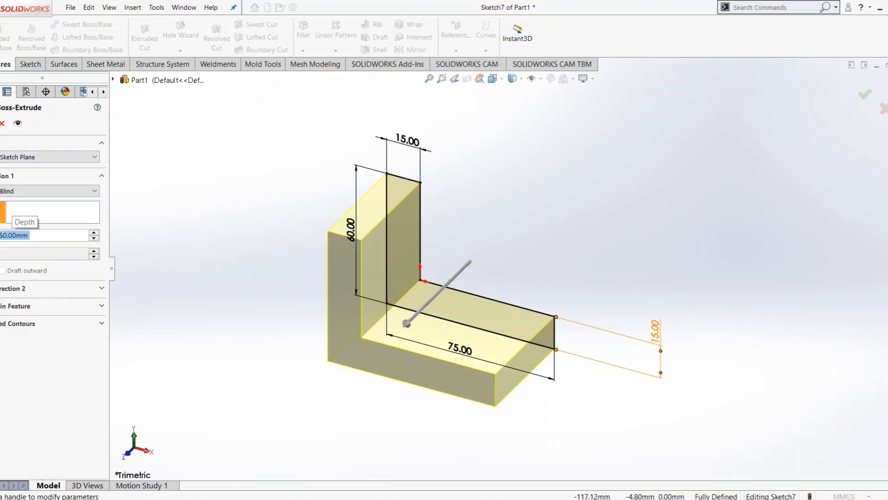
middle_click_drag(521, 184, 502, 206)
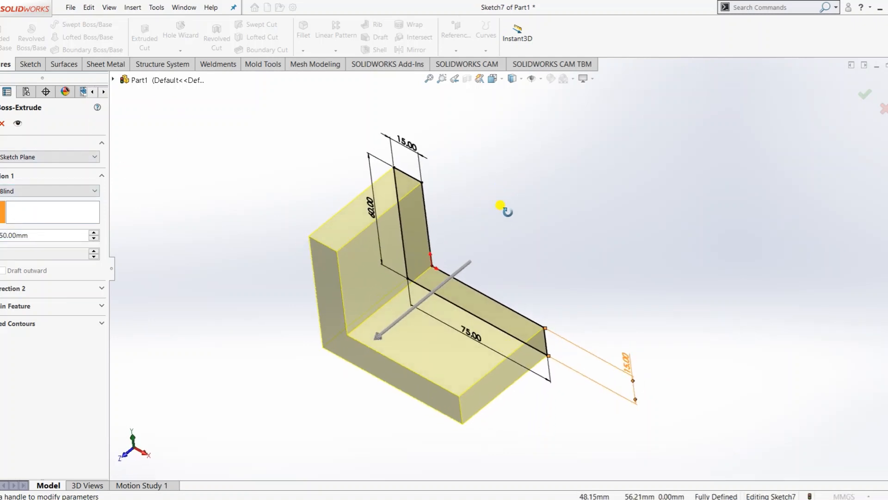
left_click(0, 123)
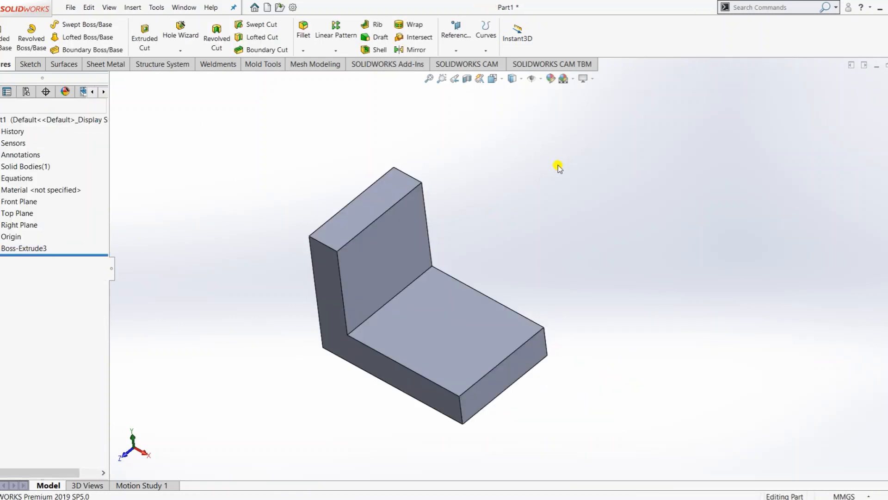
Step: Consult the reference drawing and set up a constant-size 25 mm fillet on the two corner edges at the base leg's free end
middle_click_drag(540, 189, 544, 189)
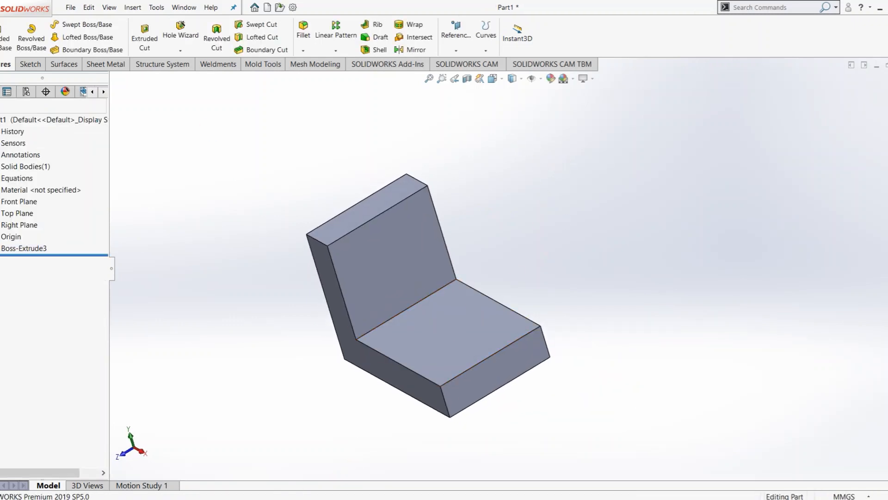
left_click(335, 498)
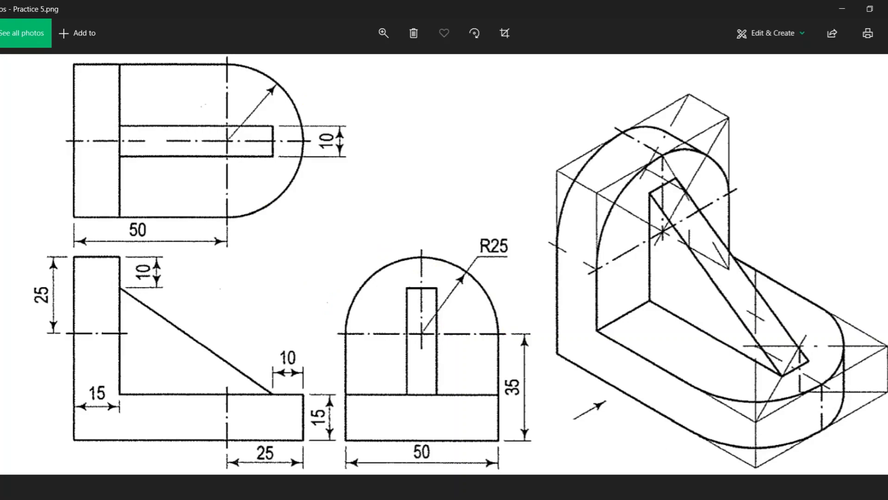
left_click(319, 498)
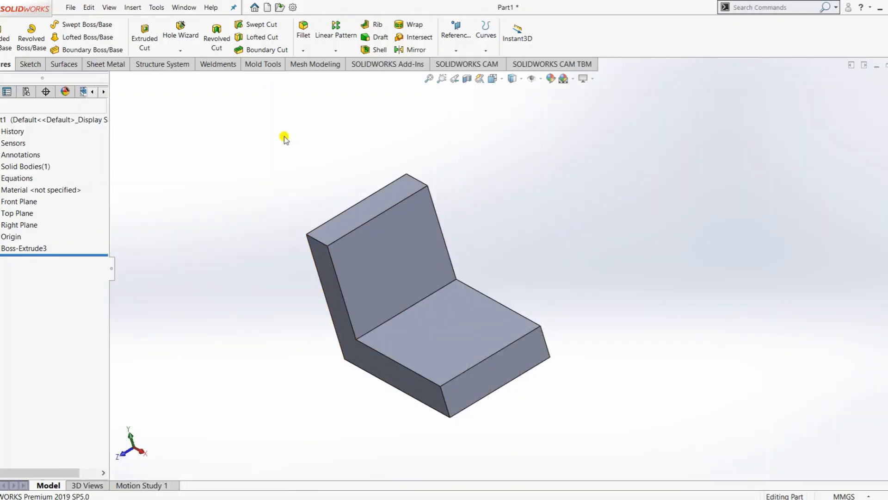
key("ctrl+7")
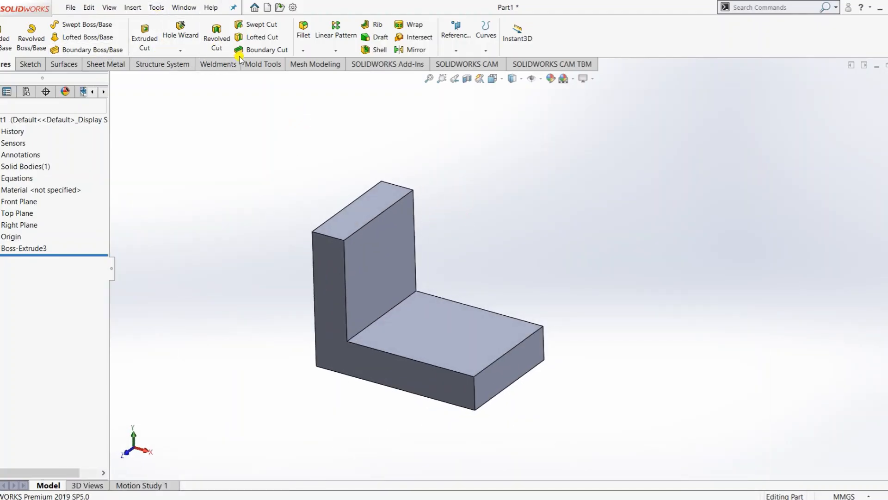
left_click(303, 50)
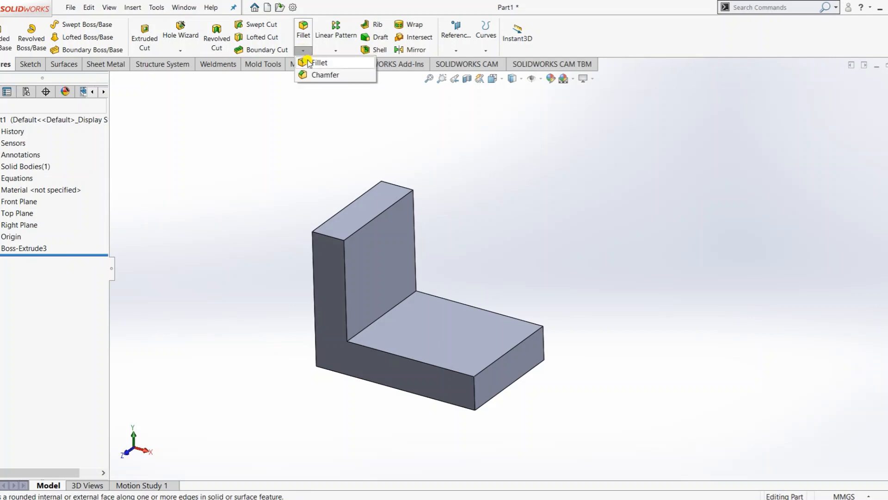
left_click(309, 62)
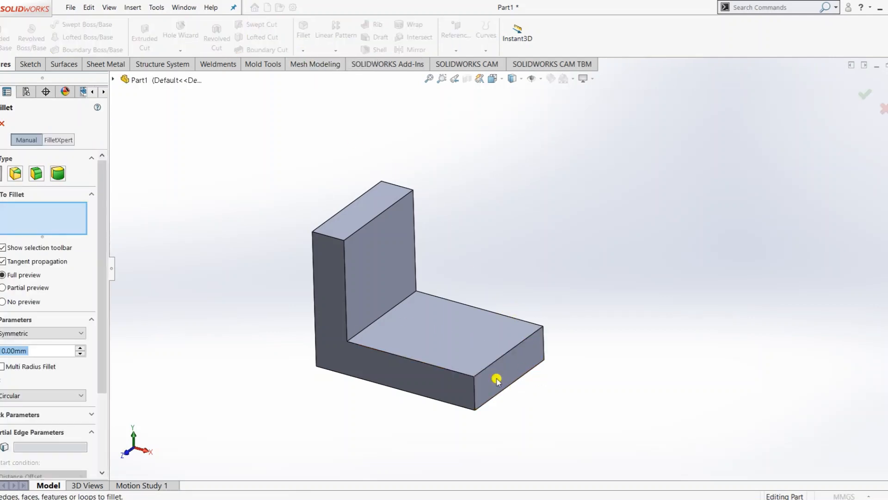
type("25")
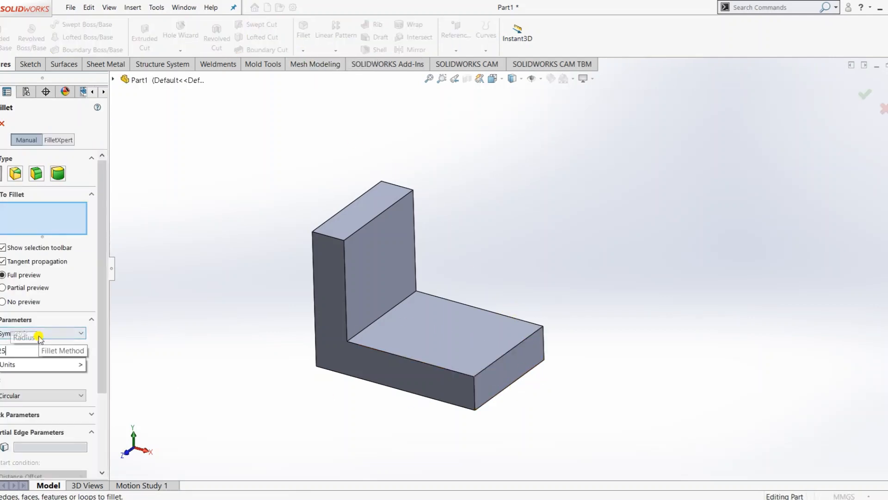
key("Return")
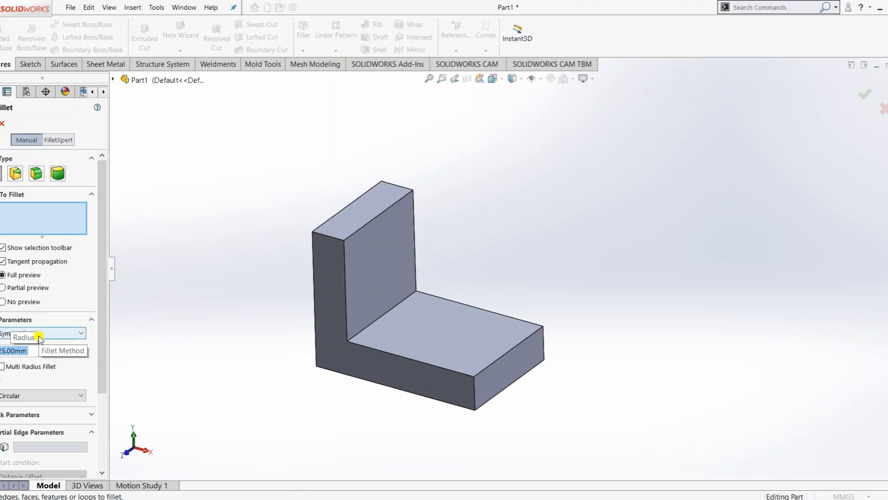
left_click(474, 387)
middle_click_drag(615, 390, 546, 353)
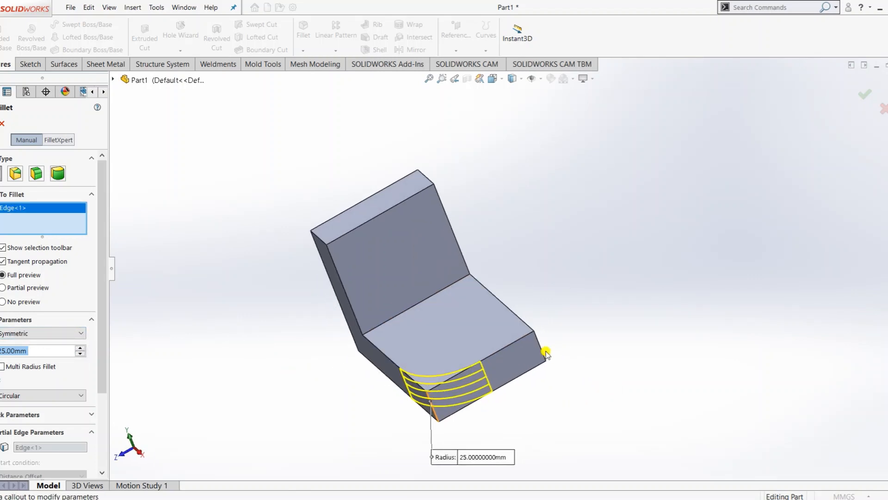
left_click(541, 350)
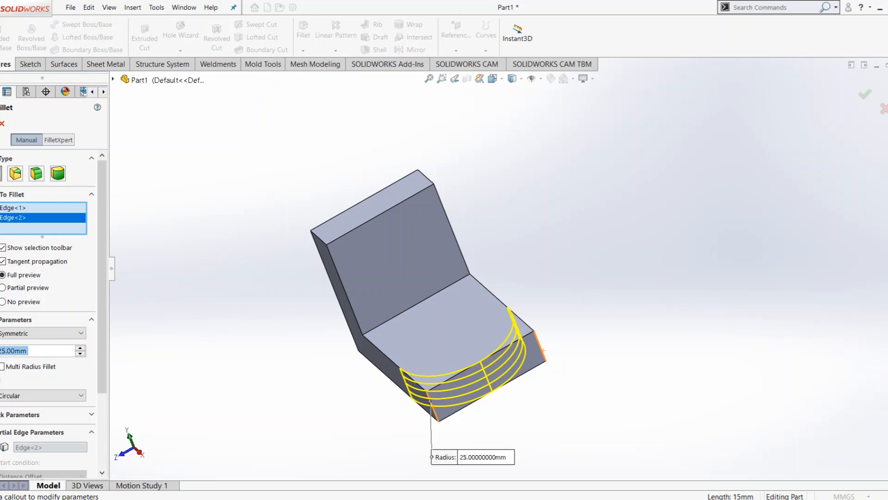
left_click(58, 173)
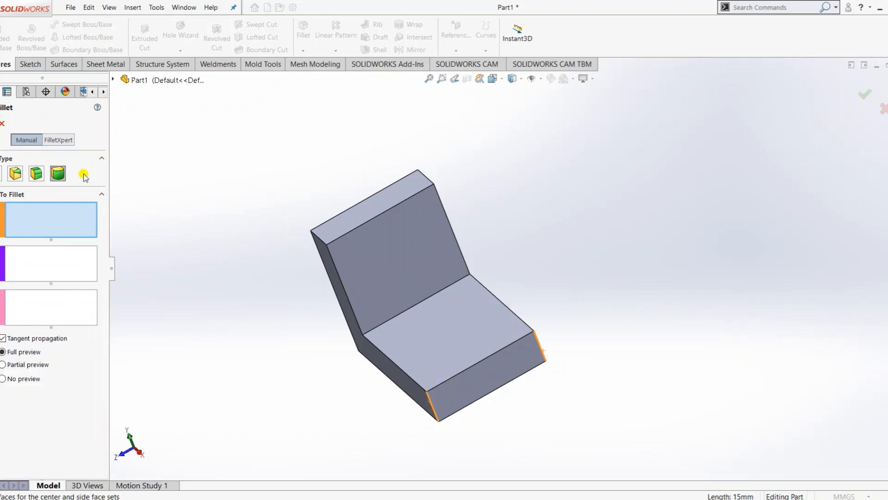
left_click(325, 243)
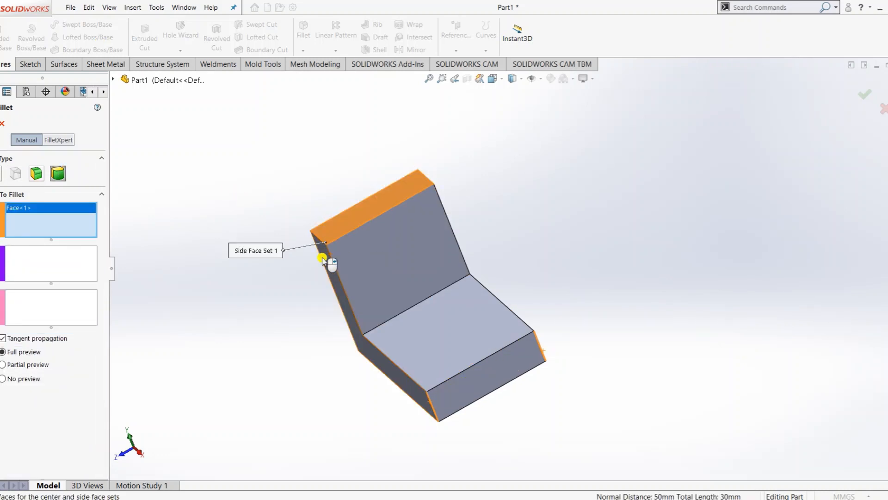
left_click(325, 253)
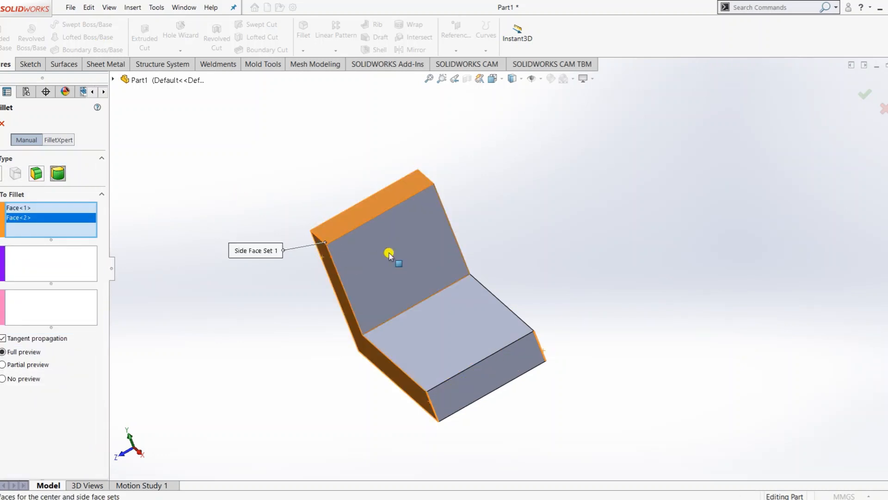
right_click(26, 216)
left_click(52, 222)
left_click(1, 173)
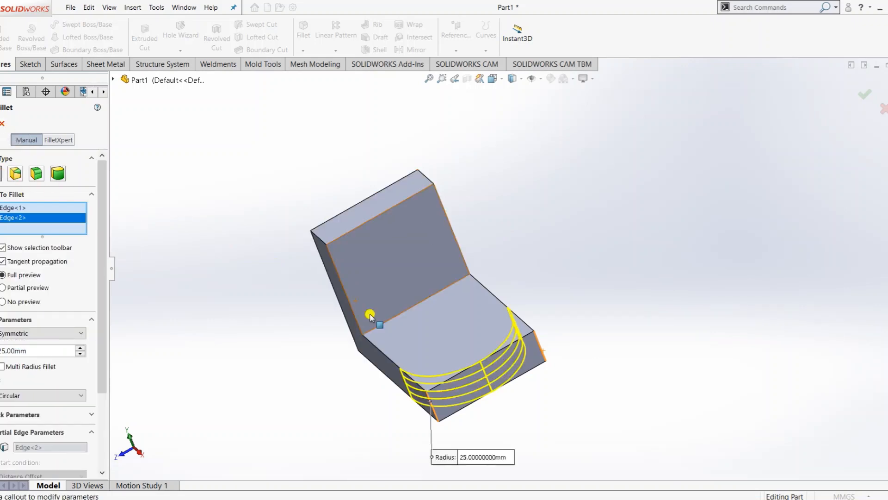
Step: Include the upright leg's two upper corner edges in the 25 mm fillet, apply it and undo the whole fillet
left_click(319, 237)
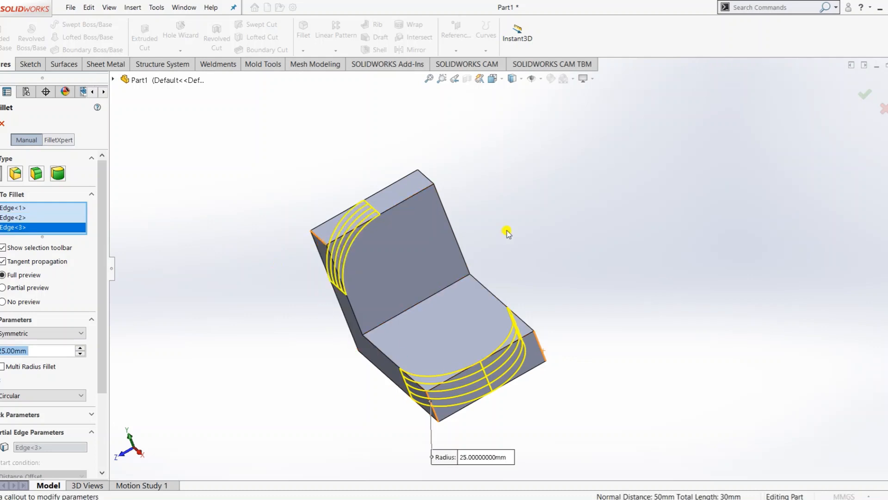
middle_click_drag(507, 232, 463, 218)
left_click(437, 175)
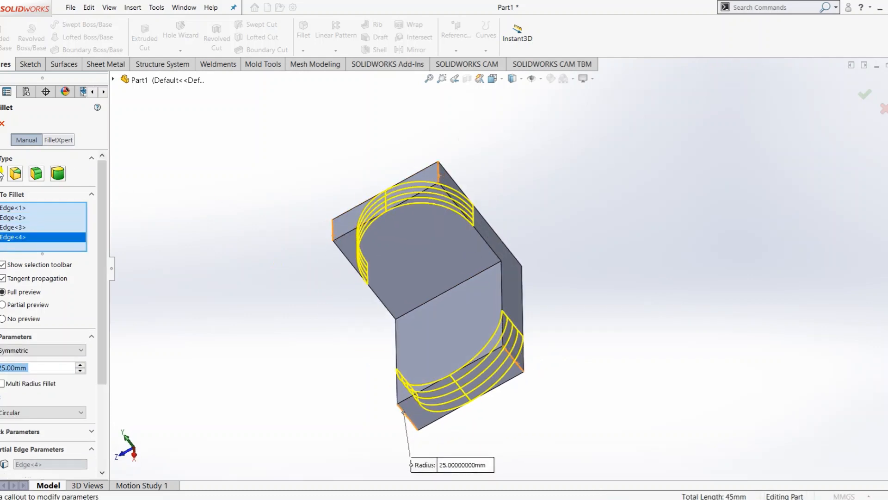
key("Return")
middle_click_drag(528, 151, 588, 158)
key("ctrl+z")
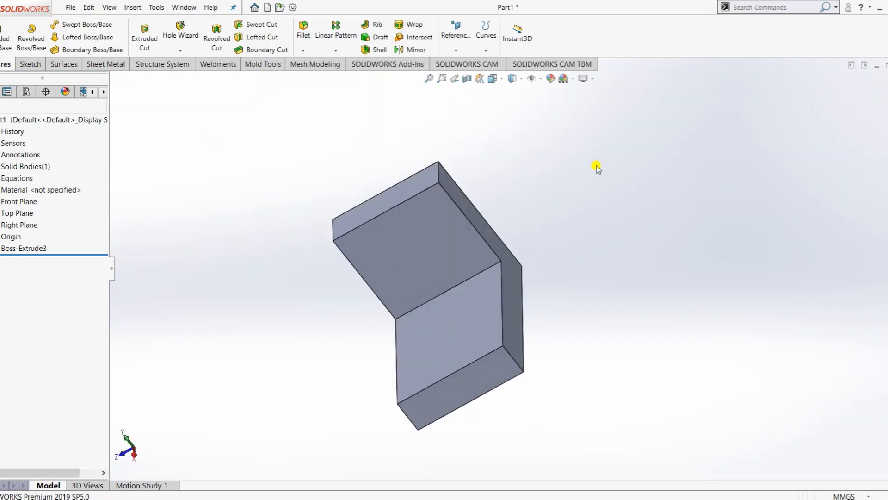
Step: Round the upright leg's upper end with a full round fillet, using its top face as center and the bracket's two side faces as sides
left_click(303, 50)
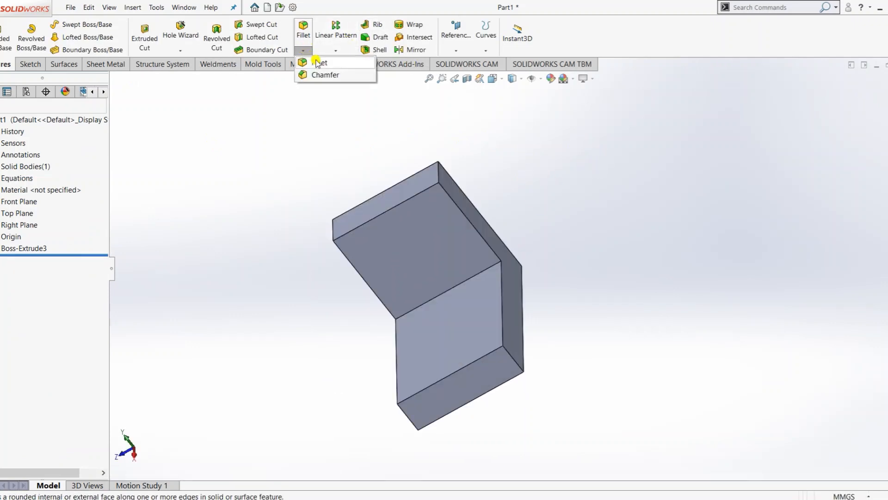
left_click(316, 62)
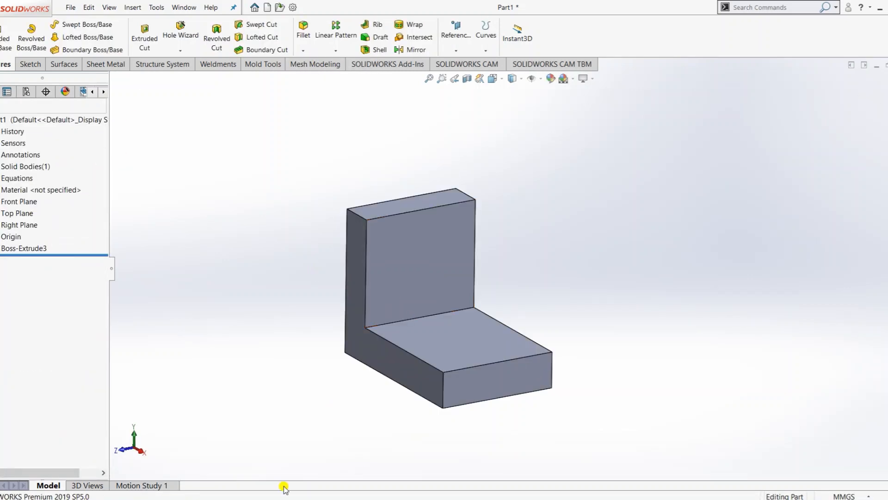
left_click(303, 50)
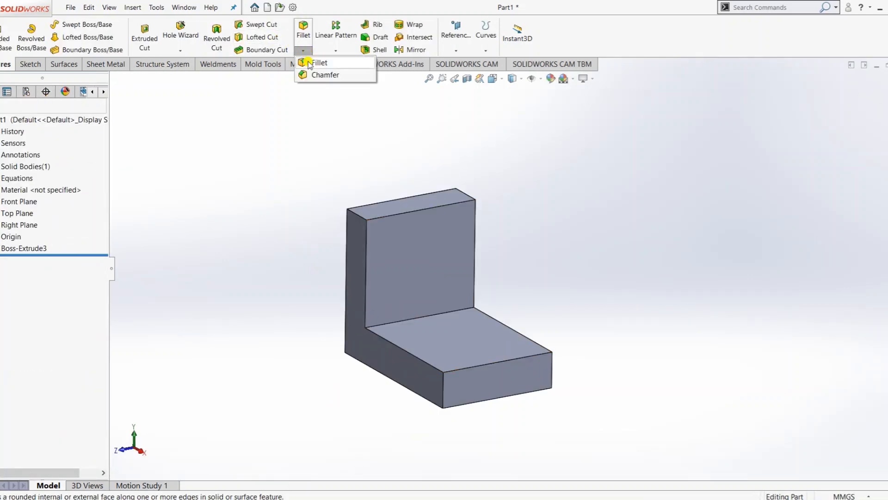
left_click(315, 63)
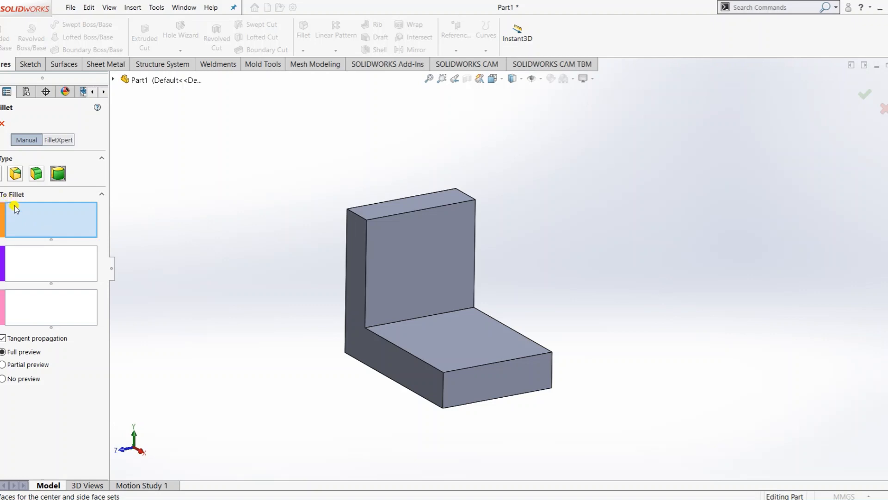
left_click(352, 265)
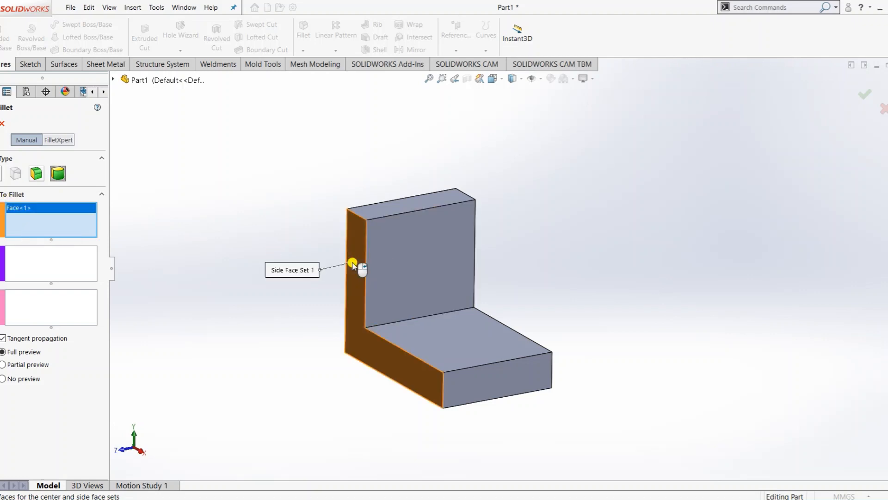
left_click(63, 252)
left_click(390, 202)
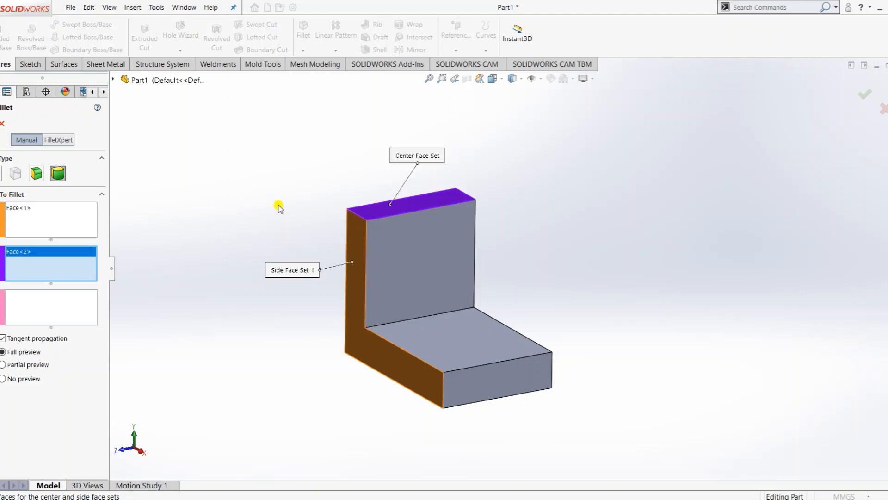
left_click(77, 299)
middle_click_drag(576, 169, 514, 202)
left_click(513, 202)
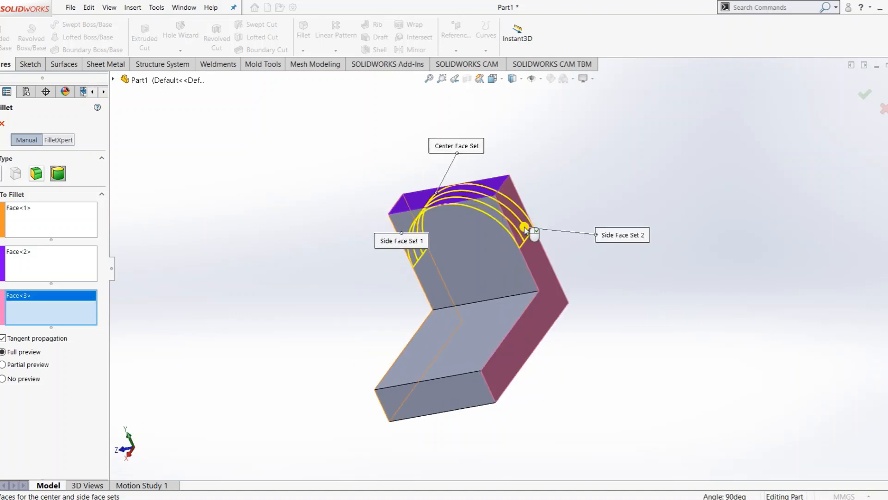
middle_click_drag(590, 180, 645, 133)
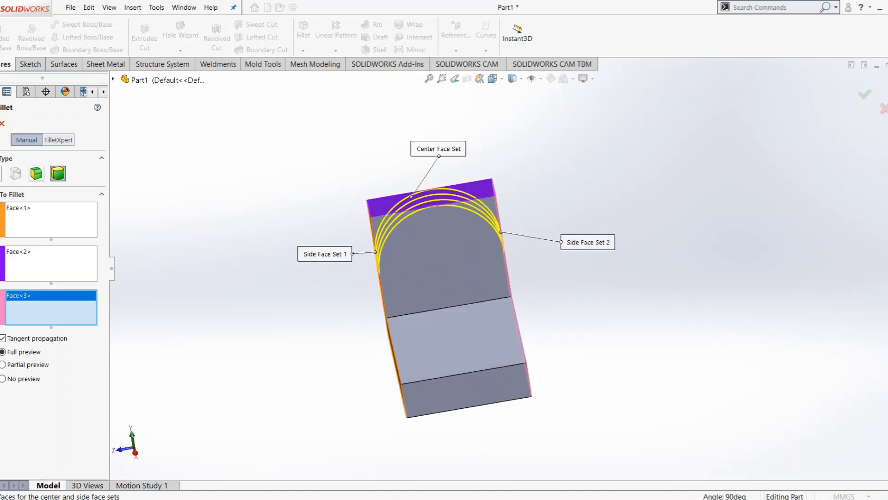
left_click(3, 379)
left_click(3, 352)
key("Return")
middle_click_drag(174, 114, 297, 222)
Step: Round the base leg's free end with a full round fillet, using its end face as center and the bracket's two side faces as sides
left_click(303, 50)
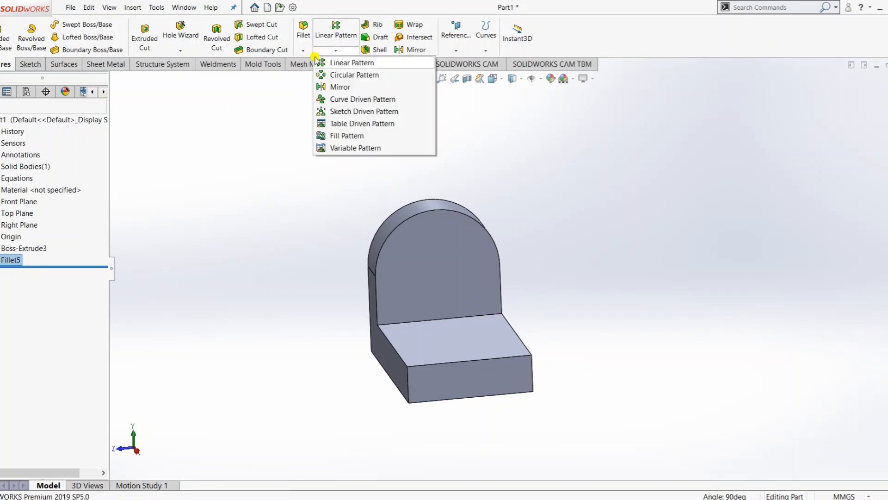
left_click(312, 62)
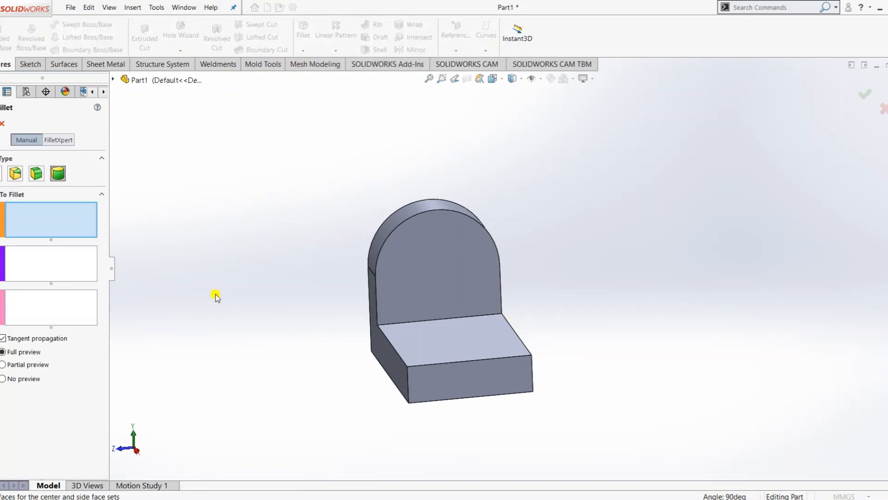
middle_click_drag(474, 317, 422, 368)
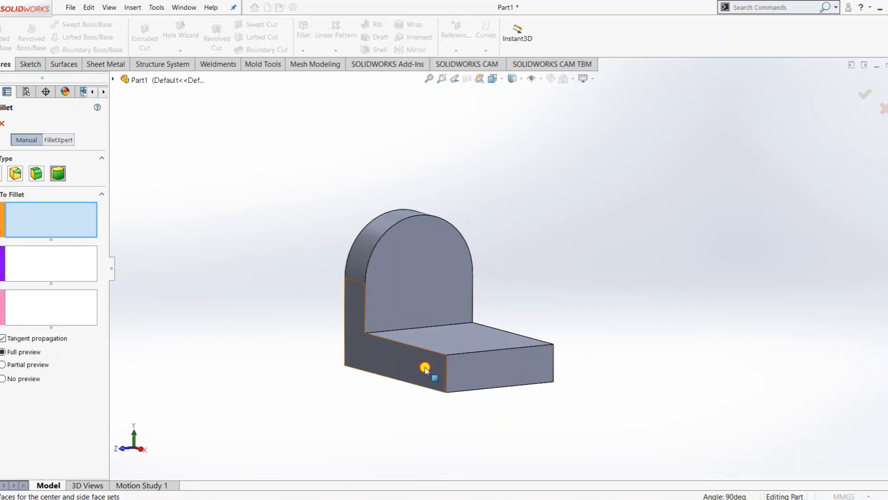
left_click(424, 366)
left_click(29, 258)
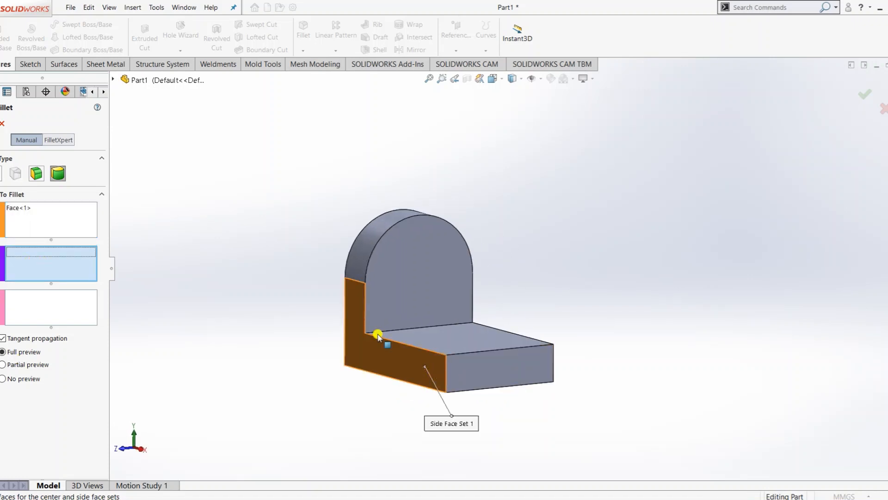
left_click(478, 363)
middle_click_drag(666, 325, 290, 339)
left_click(48, 307)
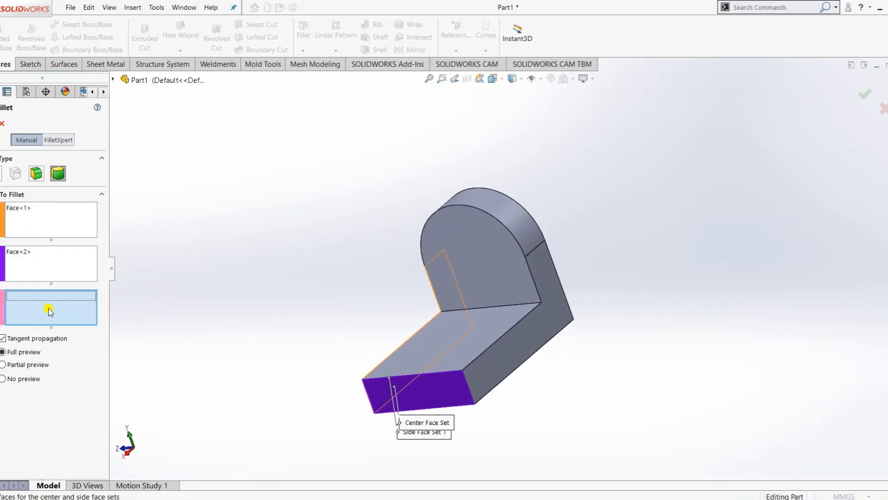
left_click(482, 369)
middle_click_drag(396, 390, 456, 415)
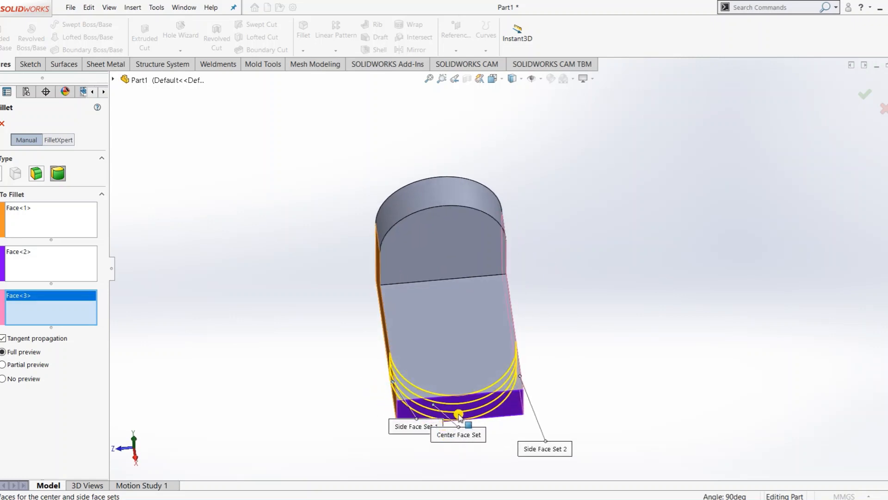
key("Return")
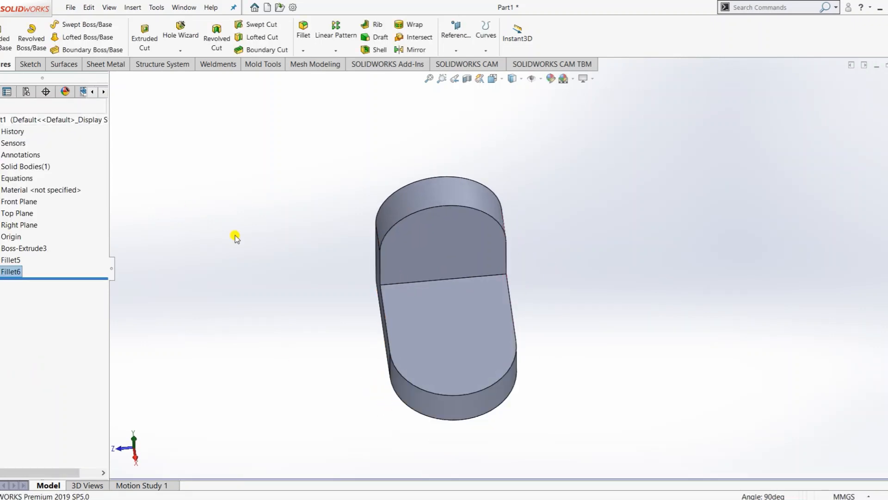
Step: Consult the Practice 5 reference drawing for the size and position of the triangular rib between the legs
middle_click_drag(554, 404, 564, 365)
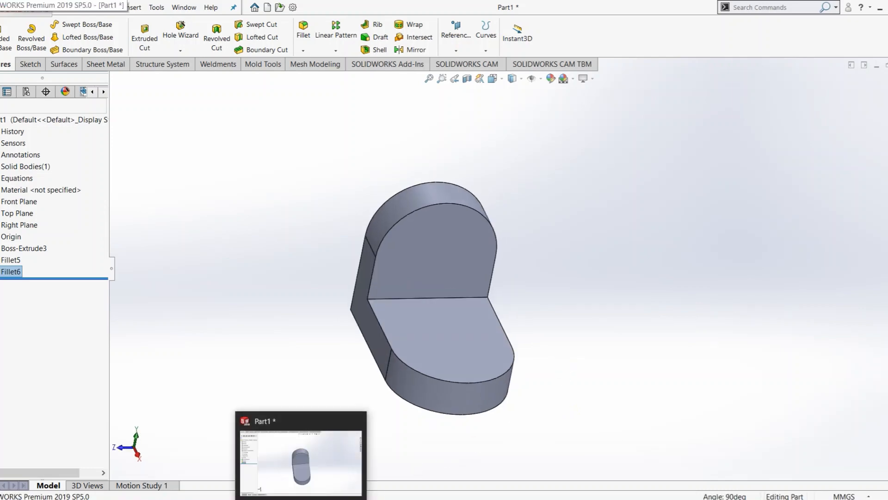
left_click(295, 498)
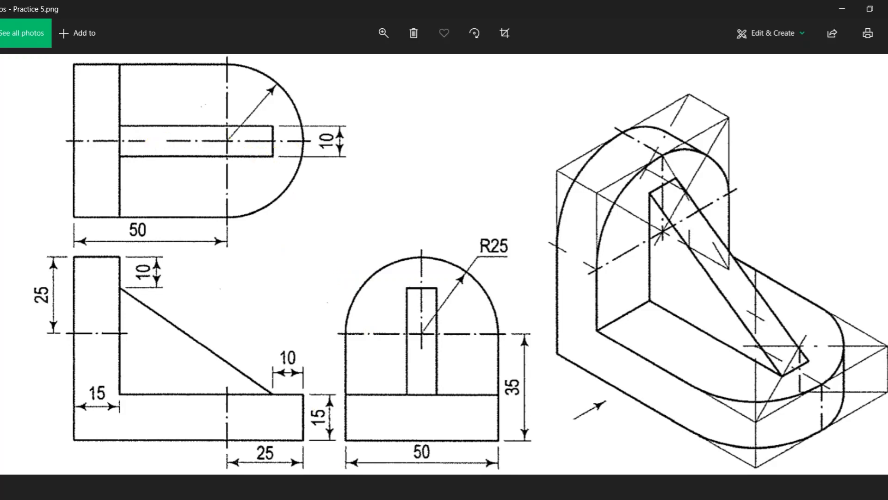
mouse_move(270, 488)
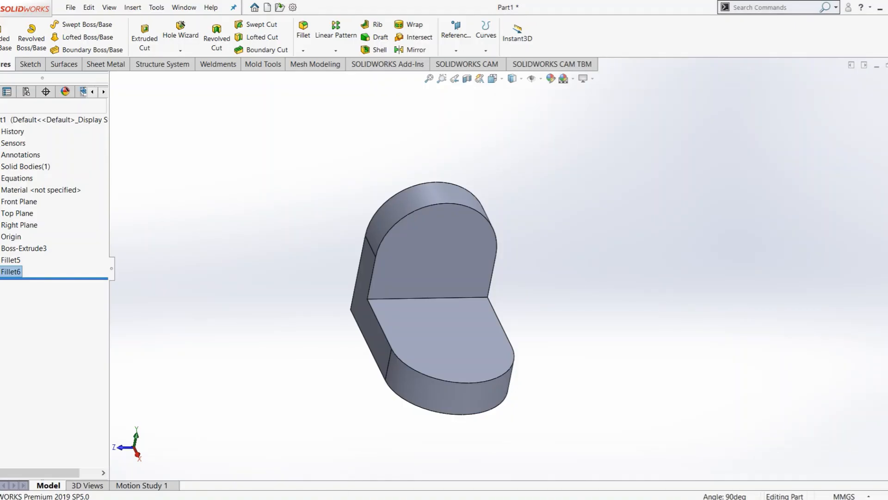
mouse_move(444, 324)
middle_mouse_down()
mouse_move(547, 300)
mouse_move(494, 387)
middle_mouse_up()
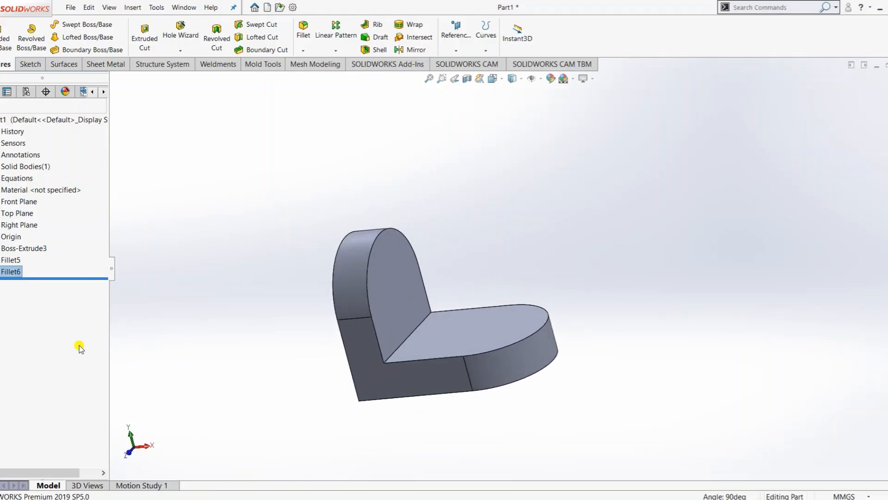
left_click(21, 215)
left_click(22, 225)
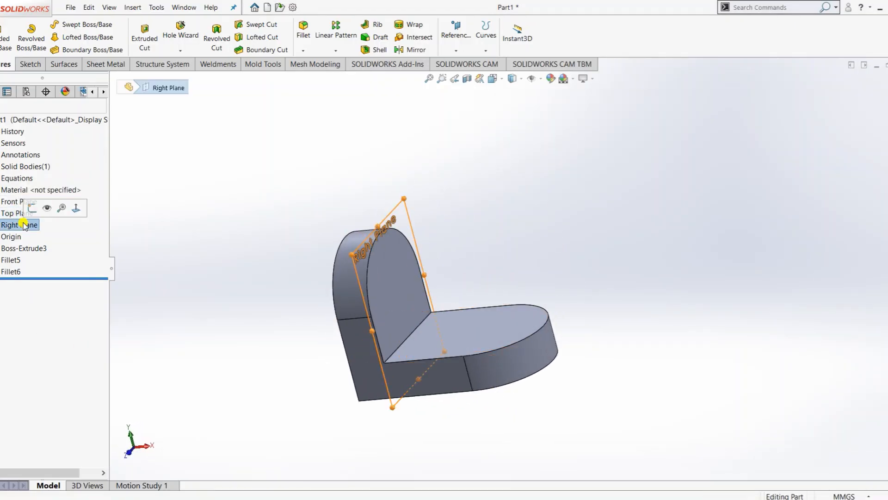
left_click(14, 201)
middle_click_drag(541, 203, 490, 270)
middle_click_drag(521, 238, 508, 283)
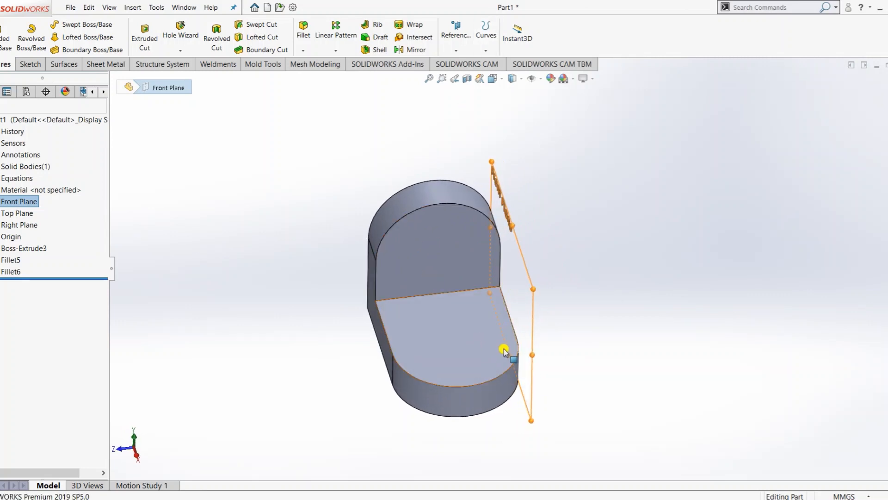
scroll(479, 323, "down", 2)
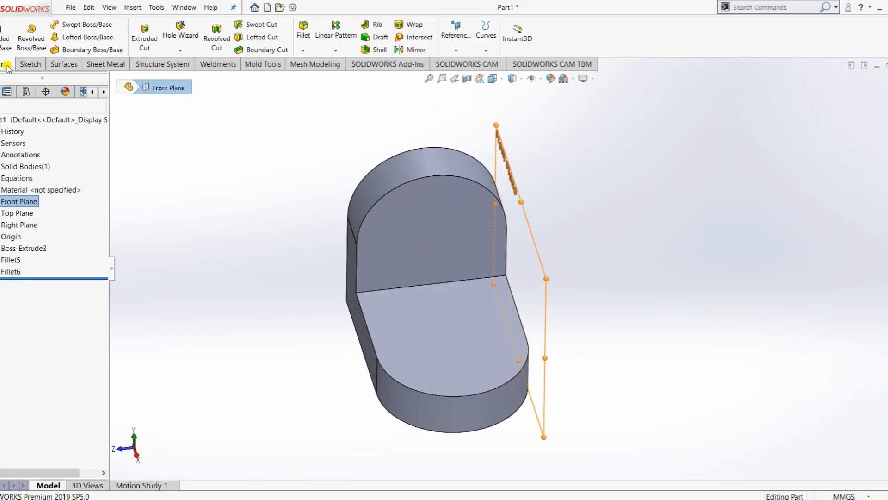
left_click(455, 51)
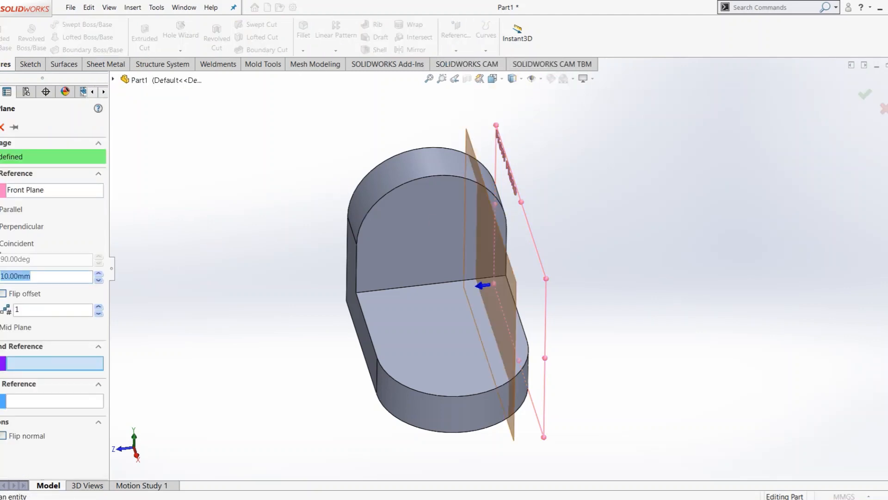
left_click(17, 226)
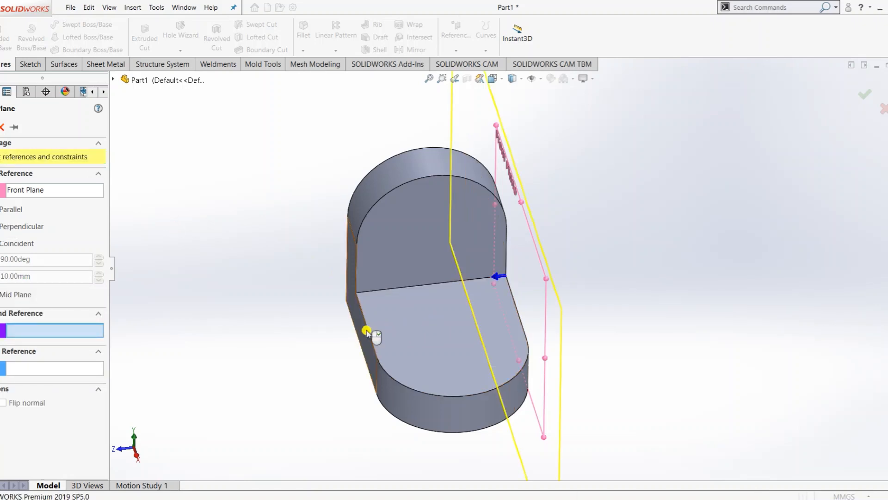
middle_click_drag(615, 309, 629, 293)
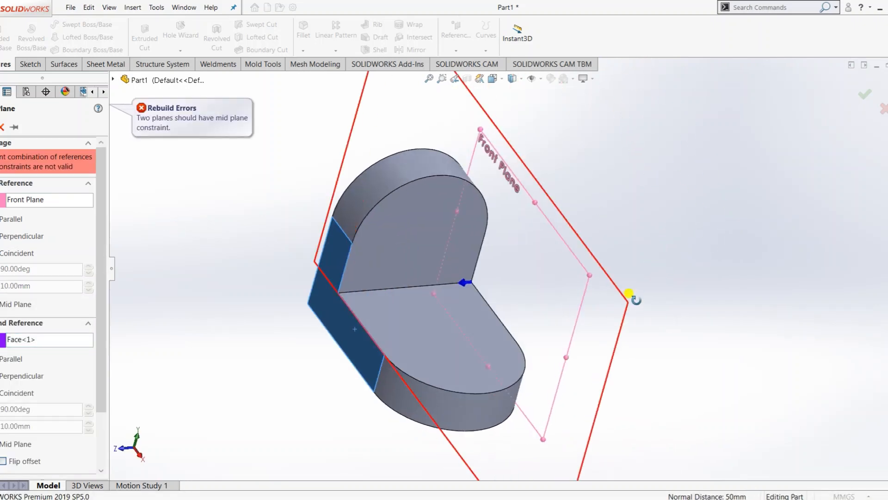
scroll(4, 250, "down", 2)
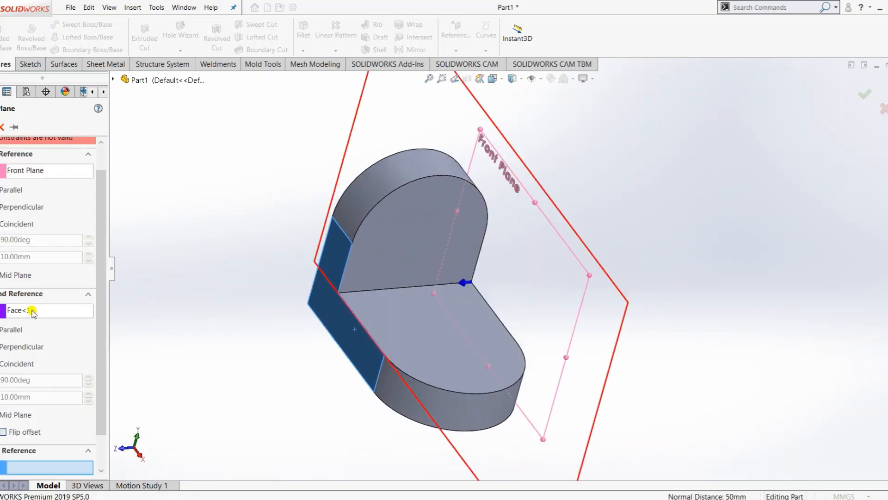
left_click(31, 310)
left_click(3, 127)
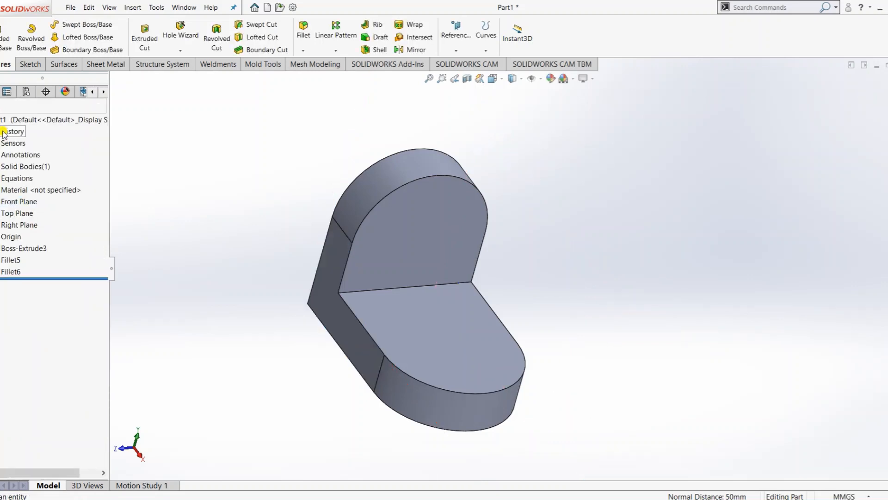
Step: Create a reference plane midway between the bracket's two parallel side faces
left_click(454, 50)
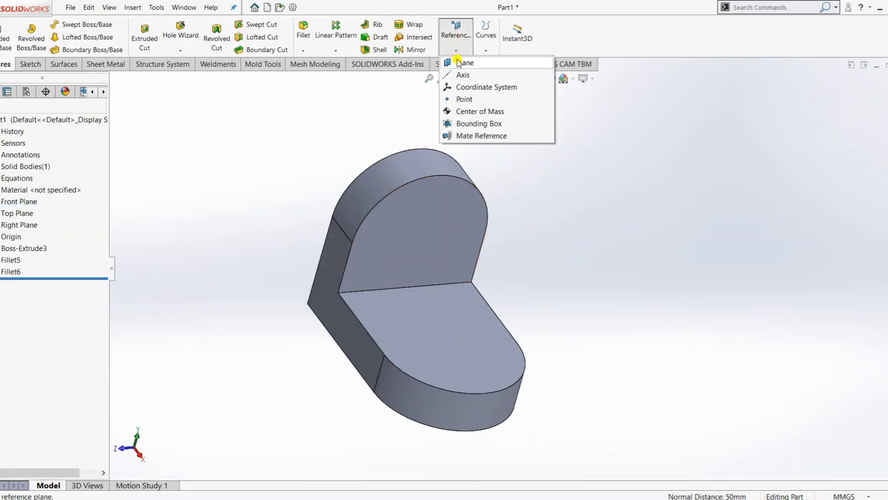
left_click(459, 63)
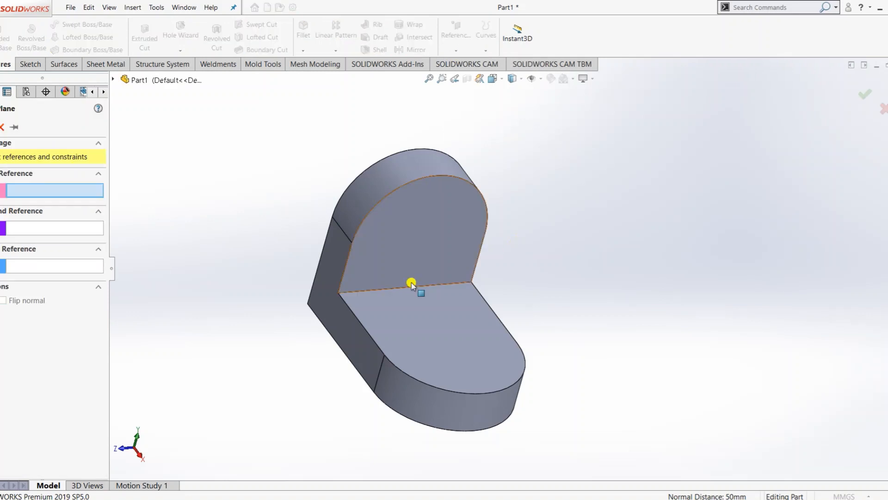
middle_click_drag(545, 252, 501, 242)
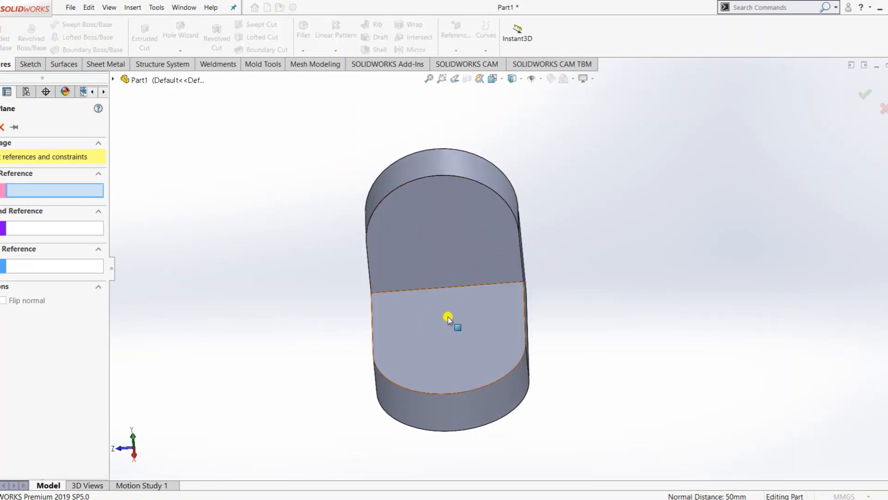
middle_click_drag(450, 317, 502, 319)
left_click(348, 342)
middle_click_drag(682, 325, 539, 329)
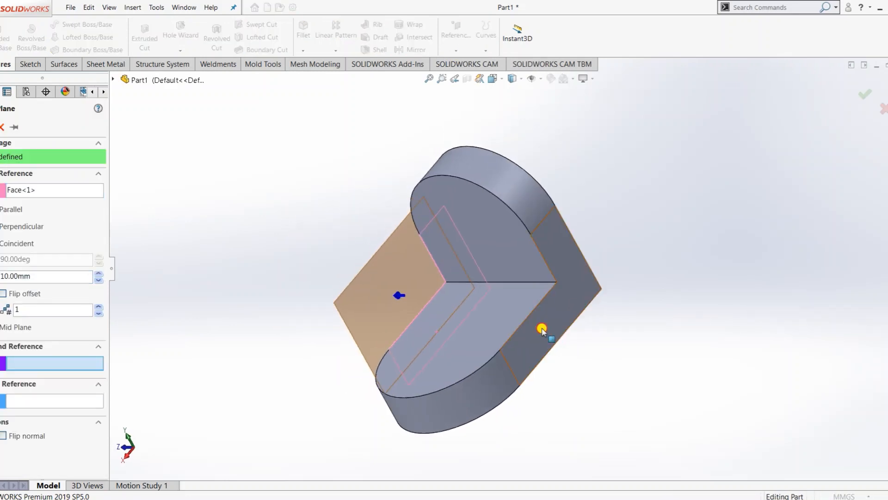
left_click(541, 331)
middle_click_drag(563, 356, 641, 394)
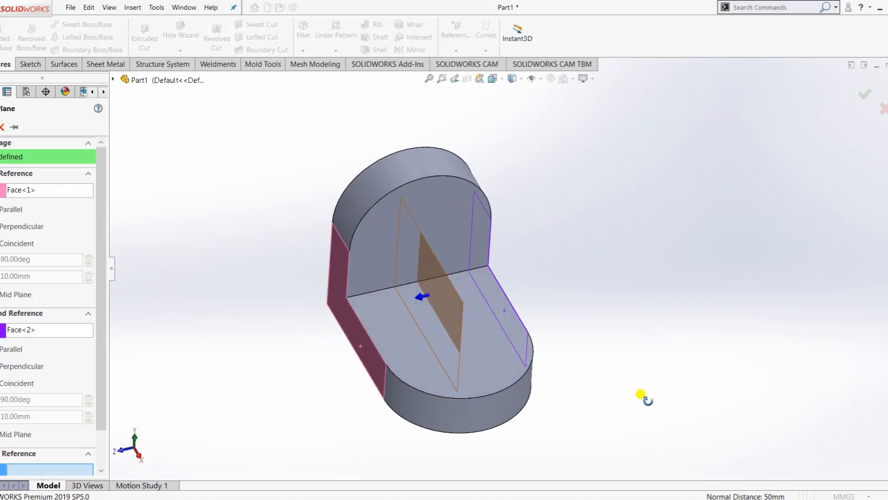
left_click(2, 128)
Step: Start a sketch on the new mid plane and check the rib's end offsets in the Practice 5 reference drawing
middle_click_drag(631, 183, 430, 303)
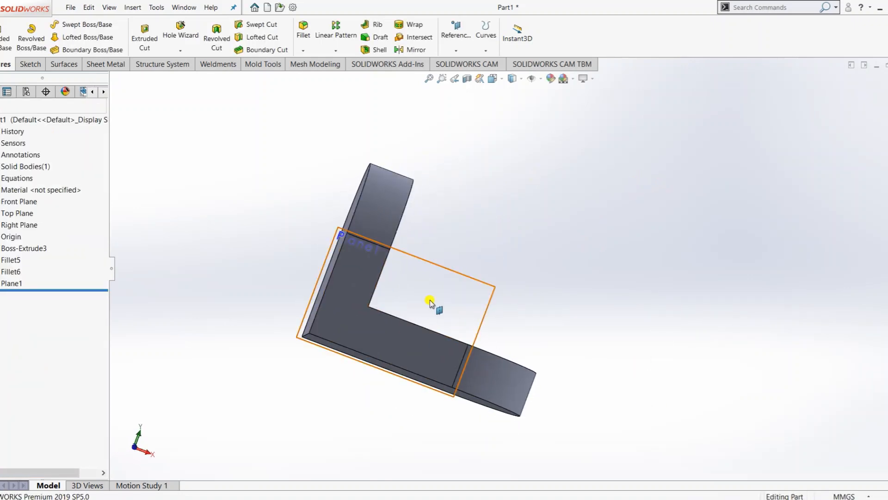
right_click(430, 303)
left_click(451, 280)
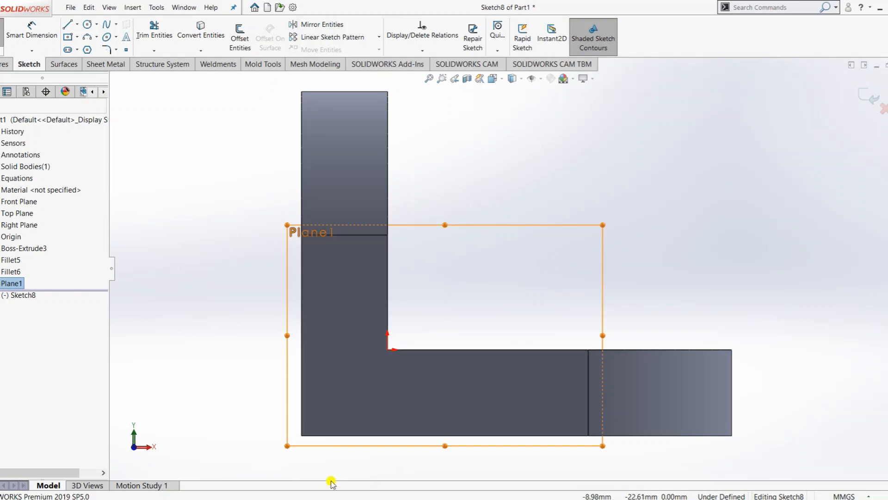
left_click(313, 499)
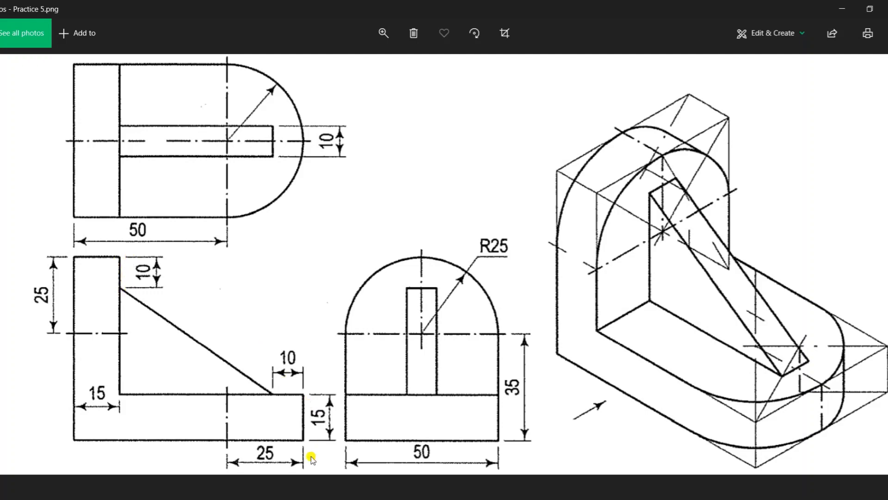
left_click(268, 497)
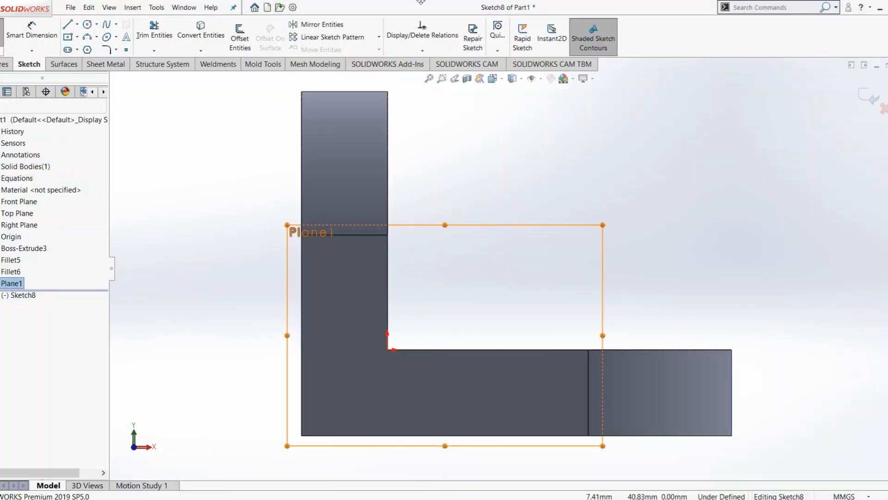
Step: Sketch a sloping line about 62.6 mm long from the upright leg's inner face down to the base leg's top face
left_click(68, 24)
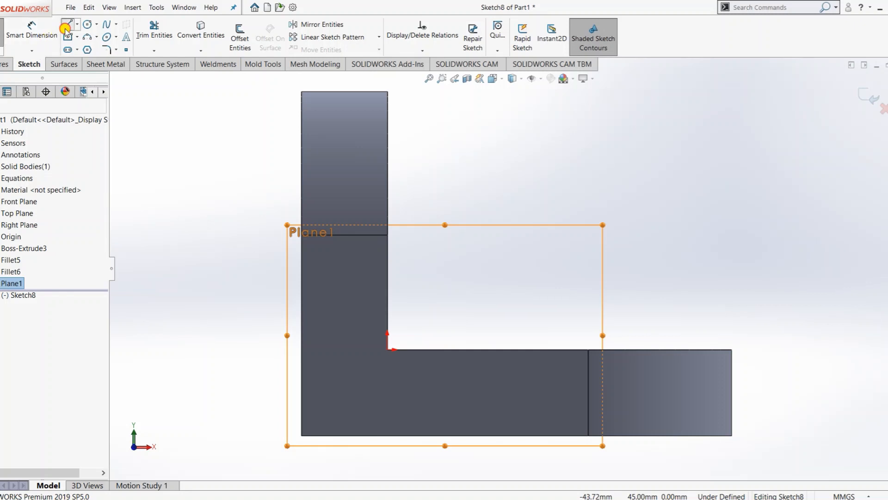
left_click(388, 129)
left_click(670, 349)
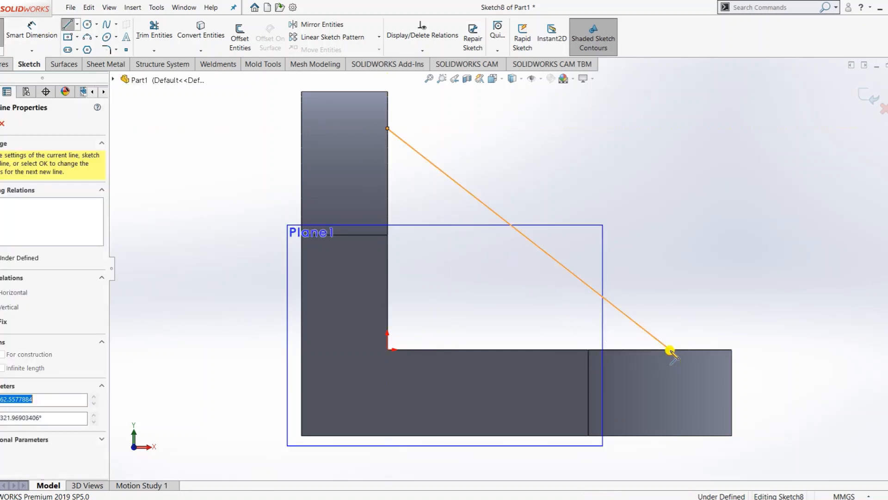
key("Escape")
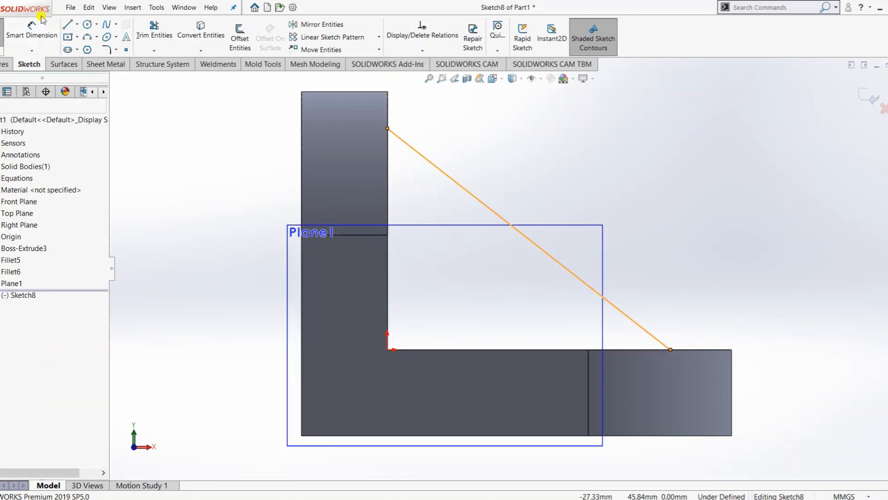
Step: Dimension the sloping line's upper end 10 mm below the top of the upright leg
left_click(47, 29)
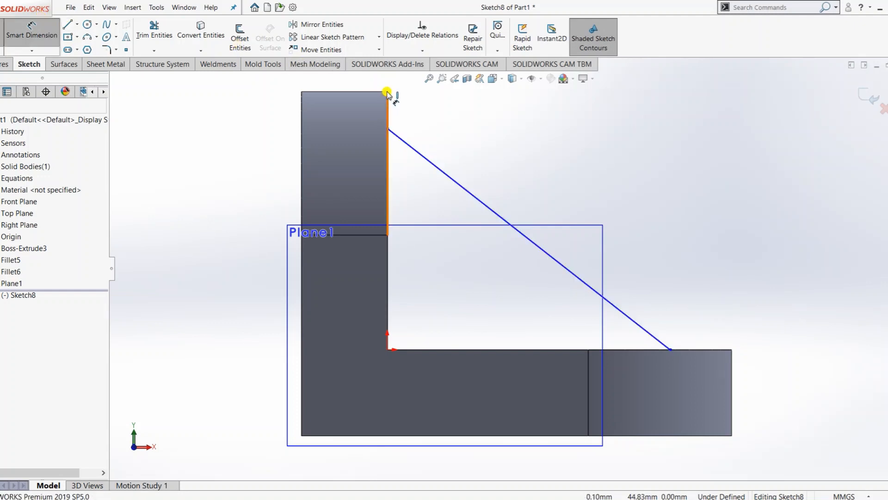
left_click(387, 92)
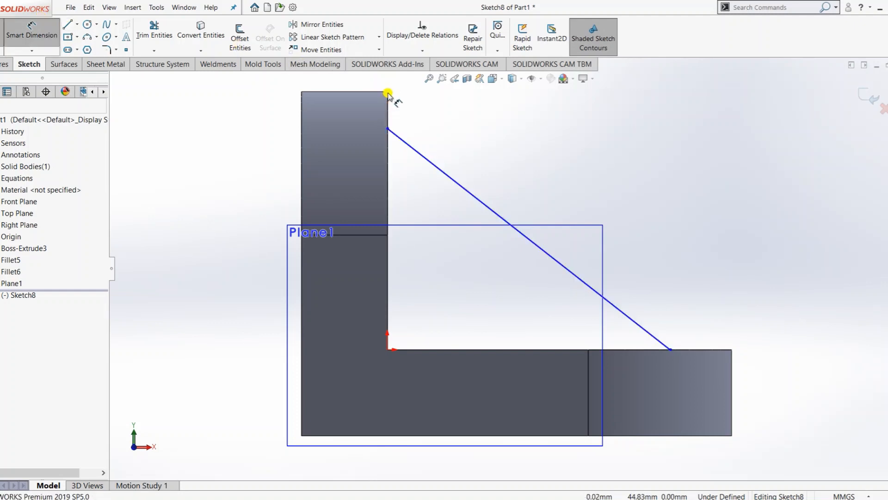
left_click(388, 129)
left_click(434, 115)
type("10")
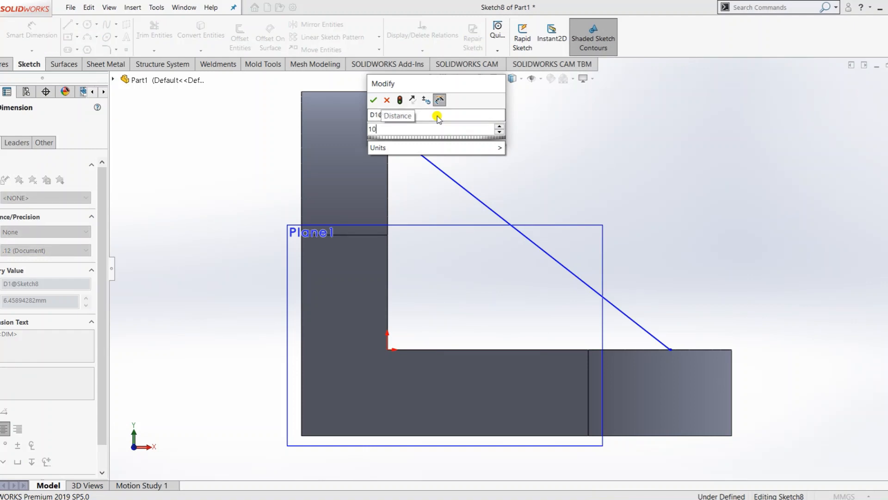
key("Return")
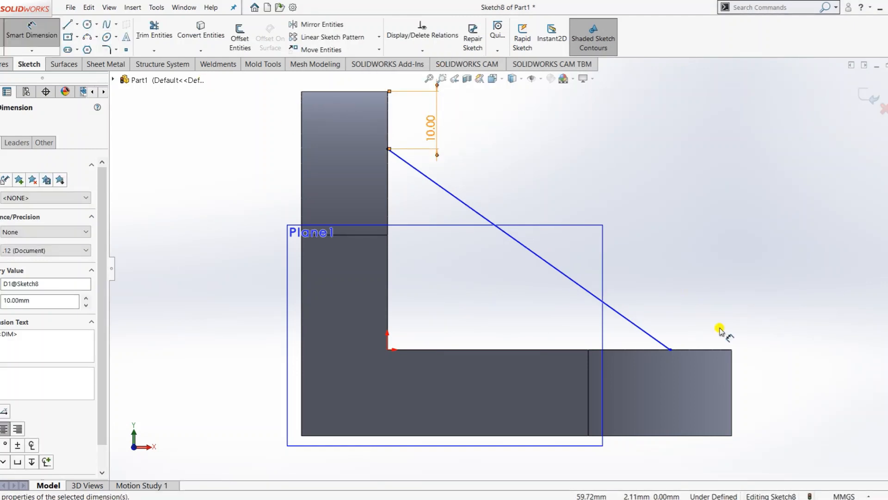
Step: Dimension the sloping line's lower end 10 mm from the base leg's free end
left_click(731, 350)
left_click(673, 352)
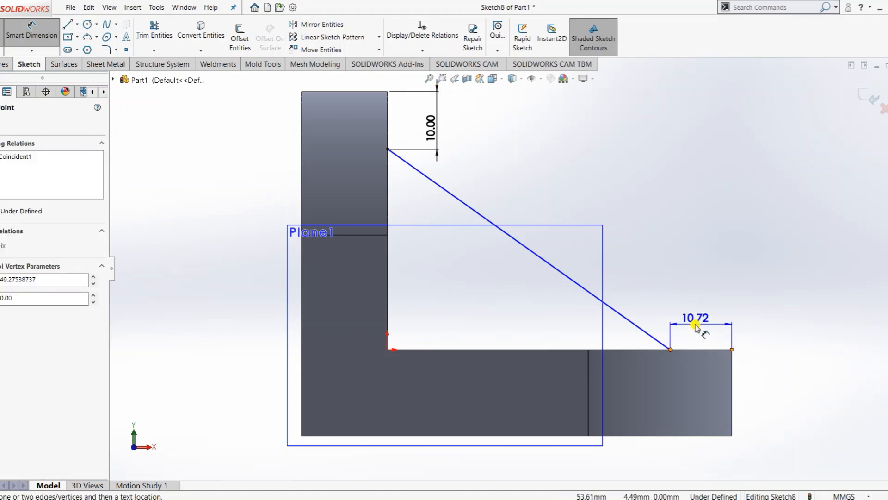
left_click(698, 320)
type("10")
key("Return")
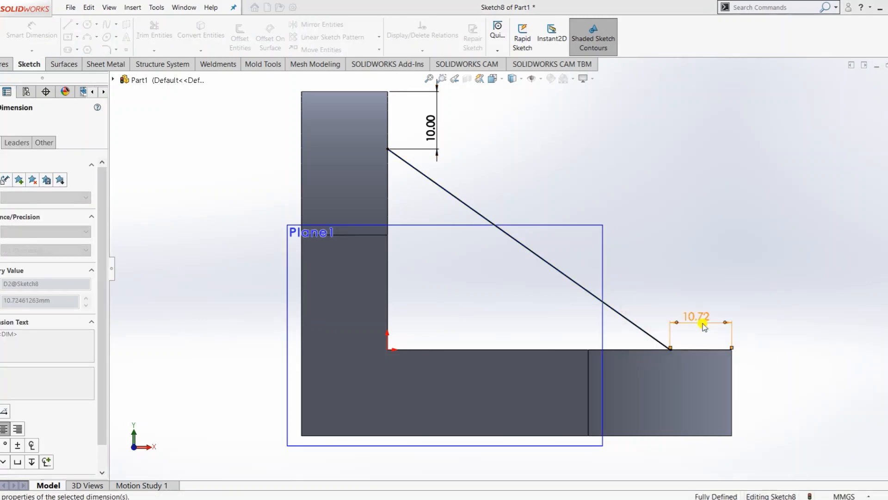
key("Escape")
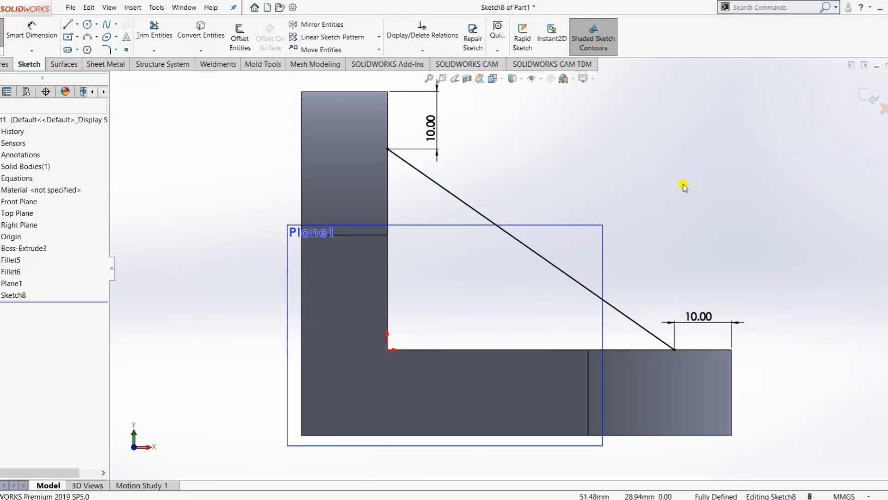
Step: Create a 10 mm thick rib from the sloping line, thickened to both sides, checking the thickness against the Practice 5 reference drawing
middle_click_drag(716, 169, 525, 294)
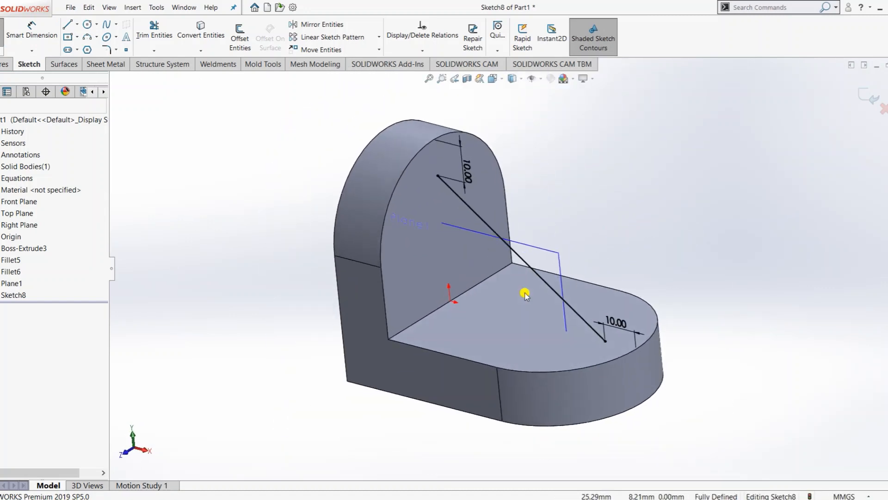
left_click(5, 64)
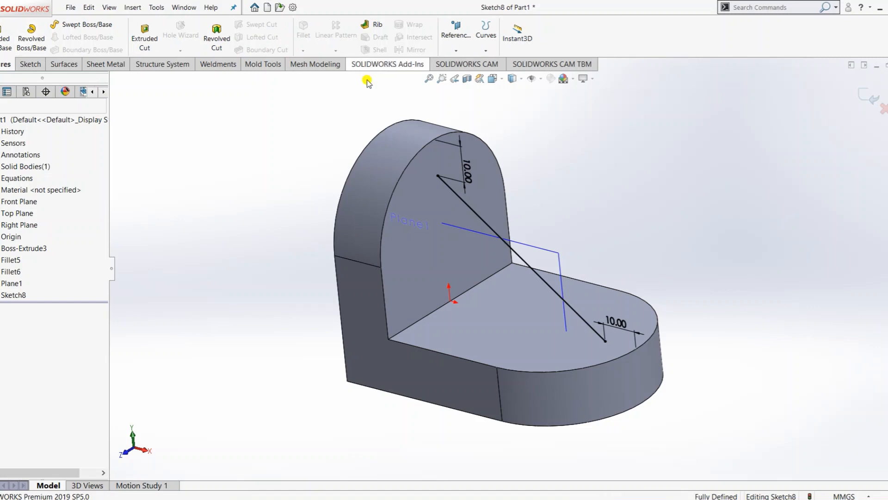
left_click(371, 25)
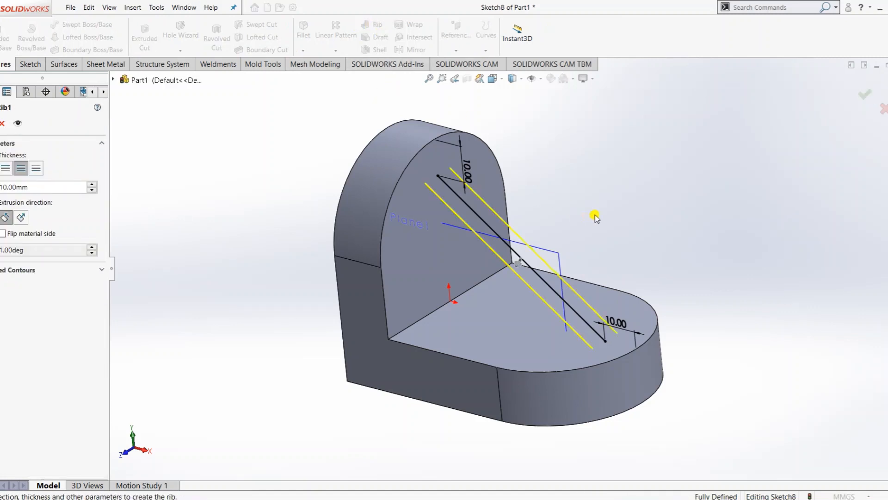
mouse_move(590, 212)
middle_mouse_down()
mouse_move(620, 187)
mouse_move(571, 226)
mouse_move(599, 212)
middle_mouse_up()
scroll(507, 193, "down", 1)
scroll(545, 281, "up", 1)
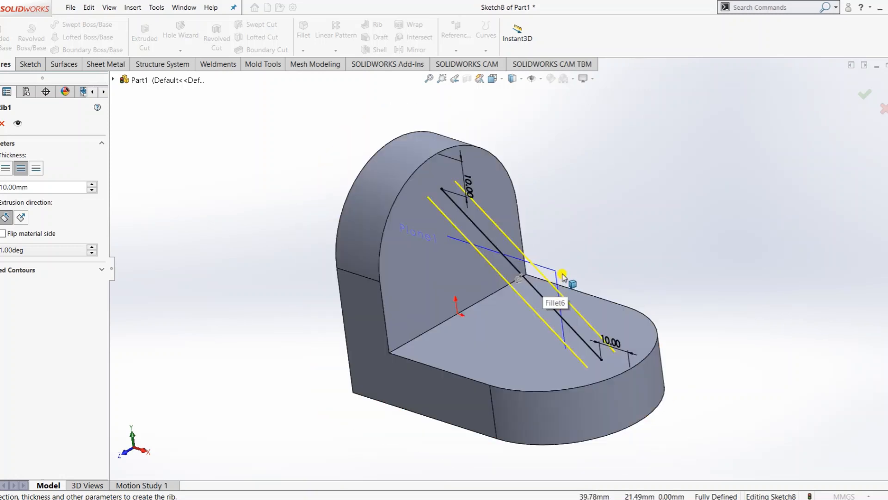
left_click(6, 171)
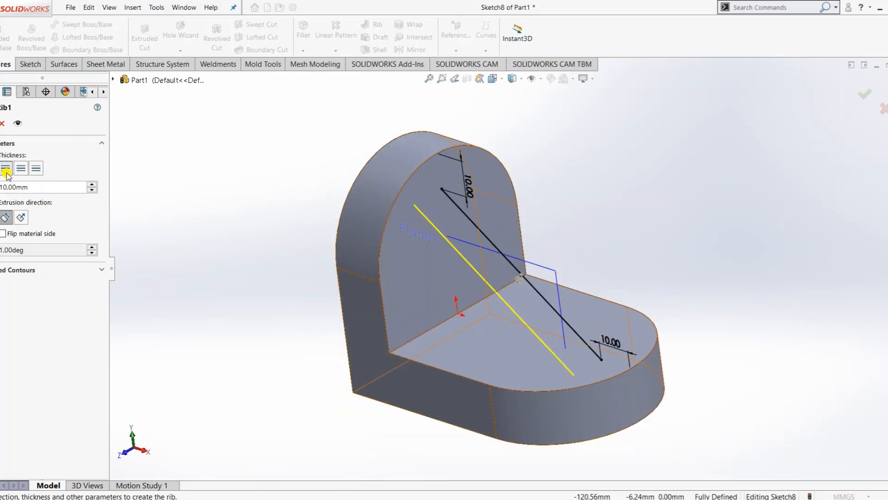
left_click(30, 168)
left_click(20, 171)
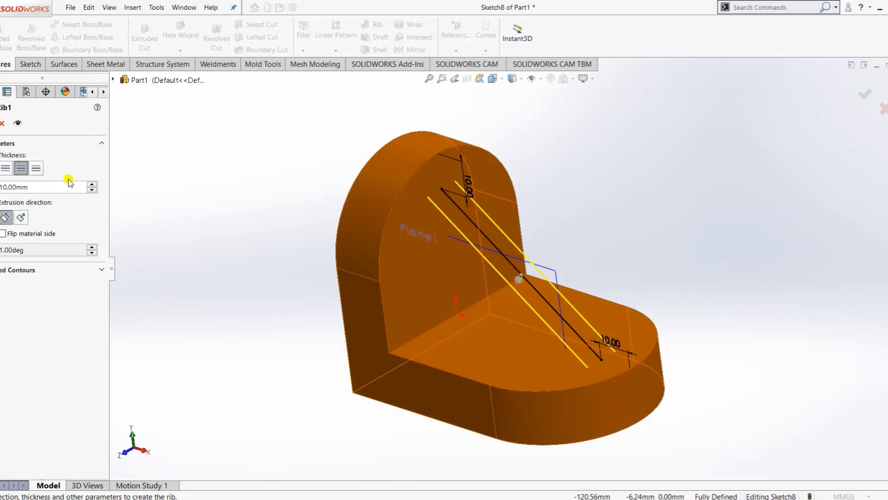
left_click(270, 498)
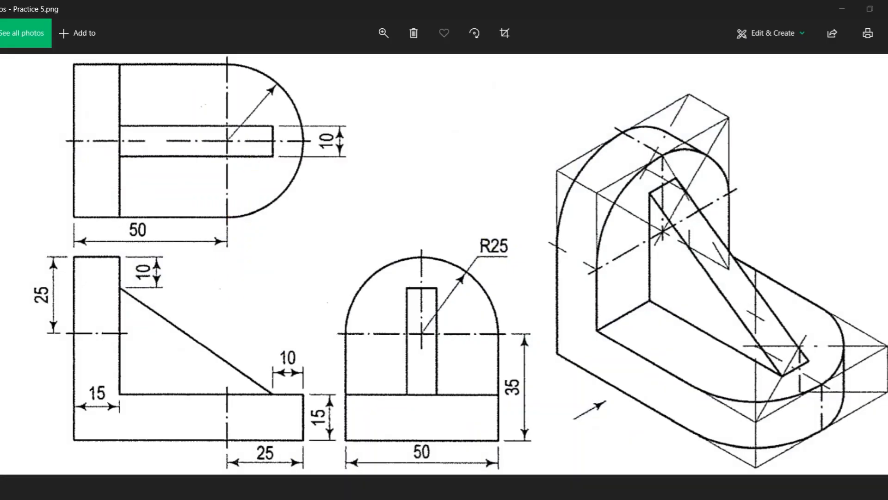
key("alt+Tab")
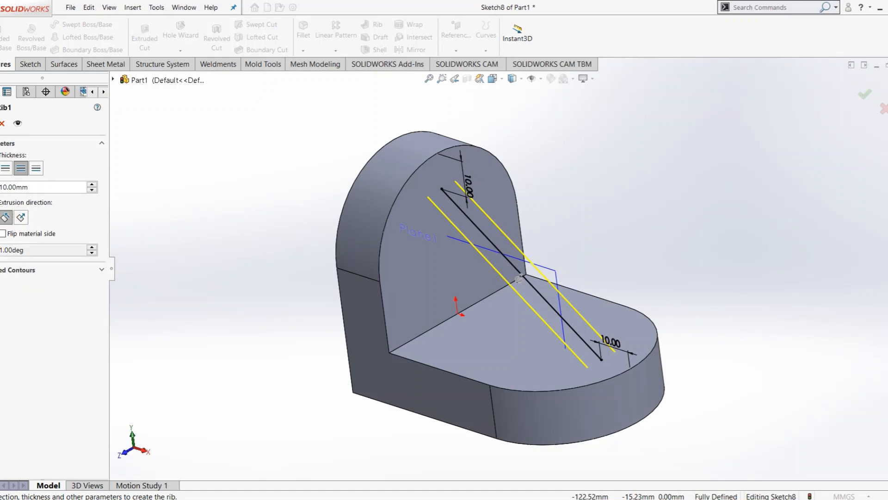
key("Return")
Step: Hide the mid plane used for the rib sketch
middle_click_drag(601, 228, 611, 207)
middle_click_drag(561, 373, 542, 273)
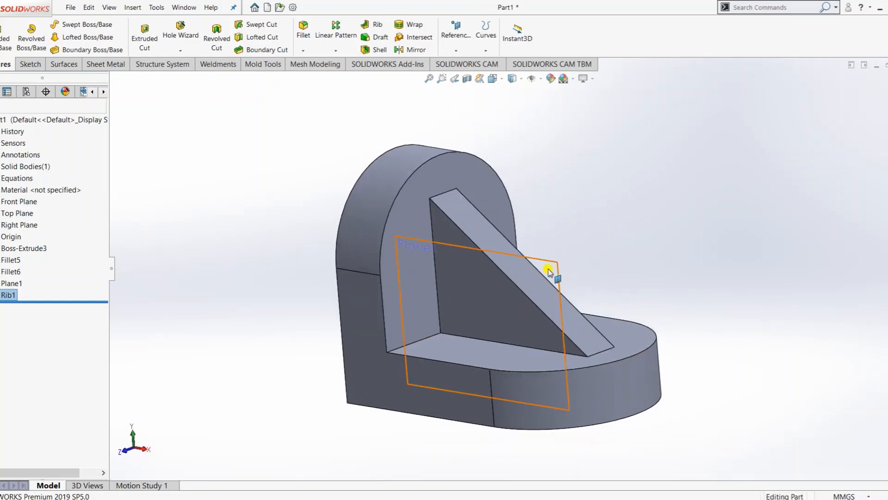
right_click(6, 282)
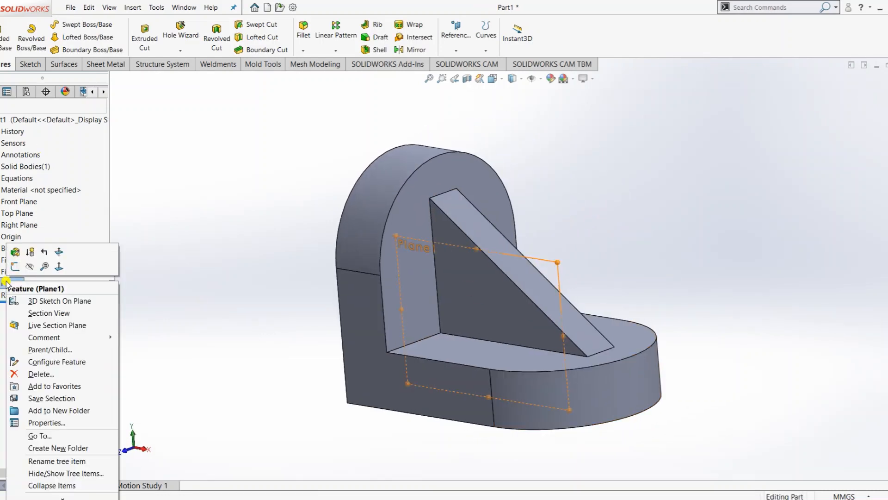
left_click(29, 268)
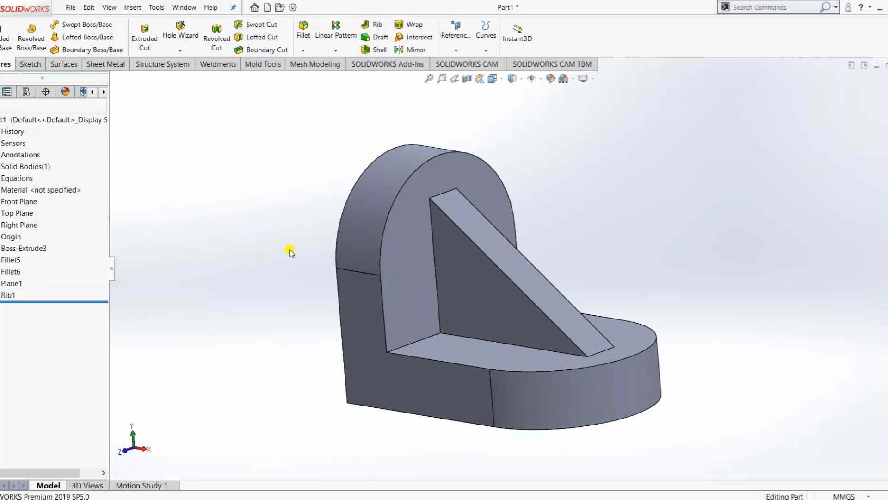
mouse_move(290, 251)
middle_mouse_down()
mouse_move(232, 263)
mouse_move(301, 241)
middle_mouse_up()
scroll(553, 323, "down", 3)
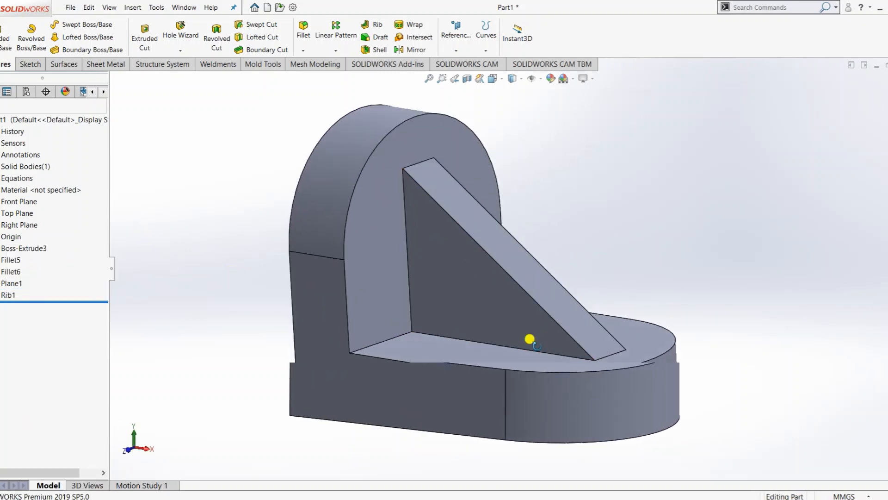
Step: Apply a blue colour appearance to the whole part
middle_click_drag(530, 339, 427, 403)
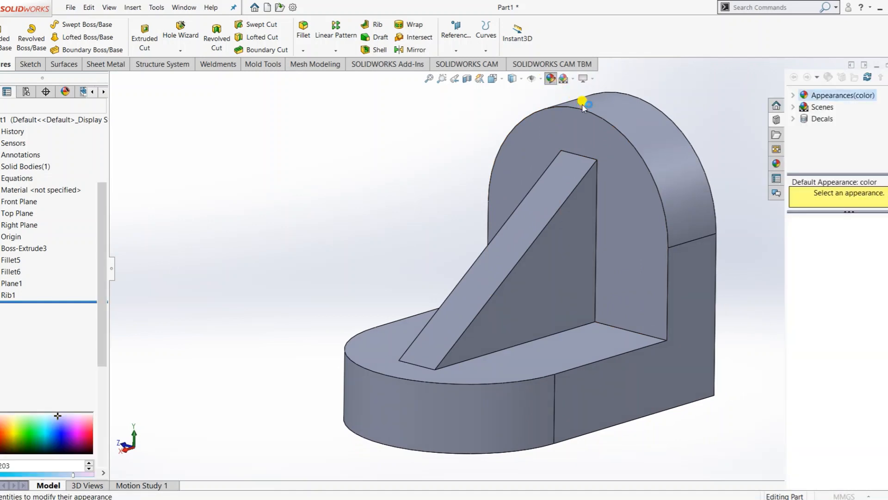
left_click(29, 419)
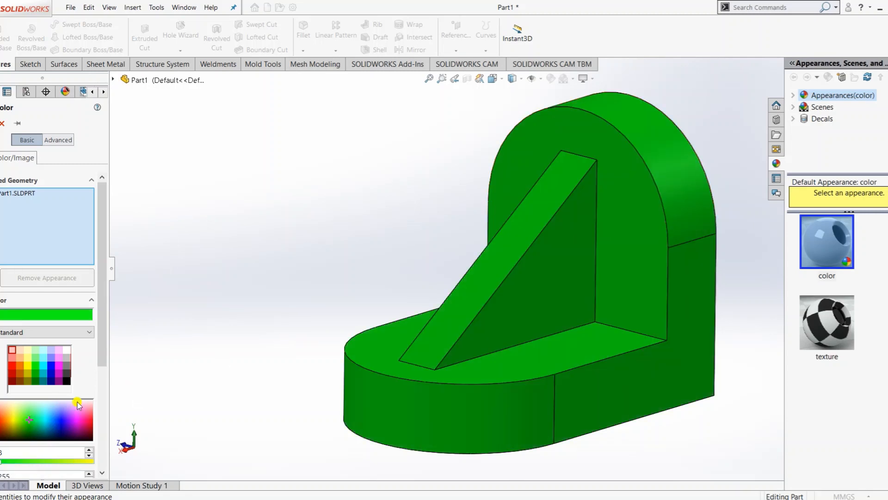
left_click(61, 421)
middle_click_drag(404, 316, 472, 369)
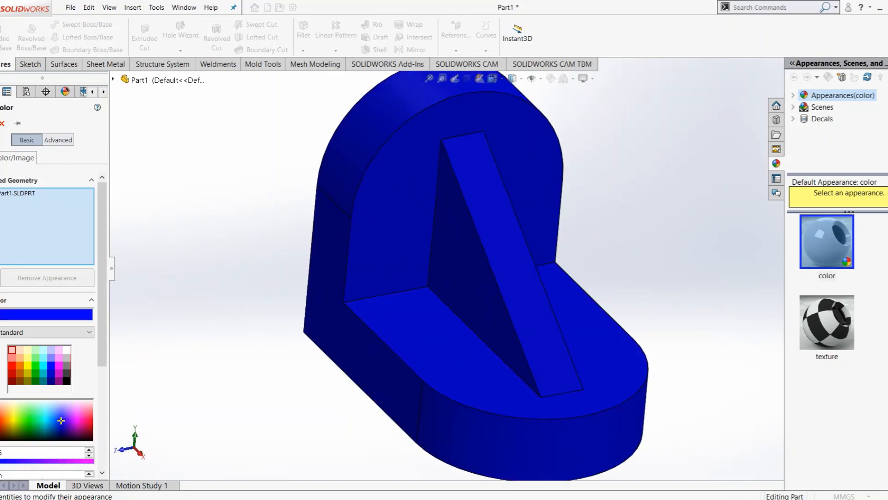
key("Return")
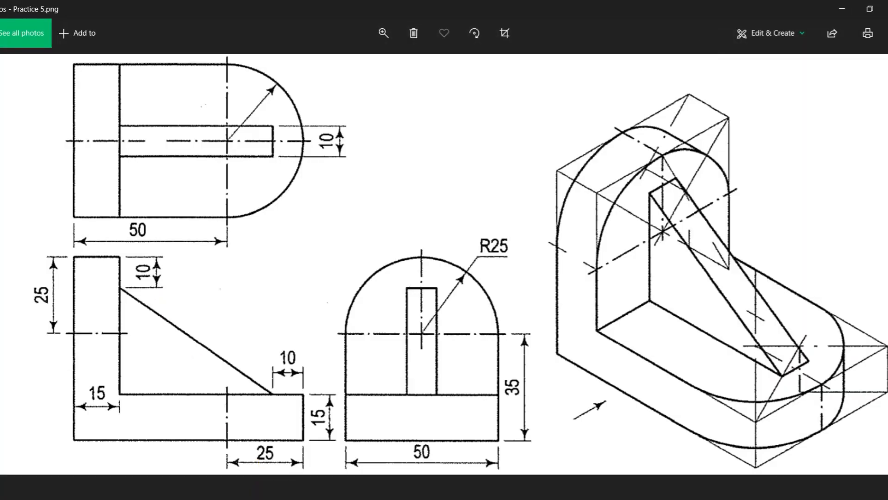
Step: Save the part as "Practice 5" in the Solidworks folder
mouse_move(271, 499)
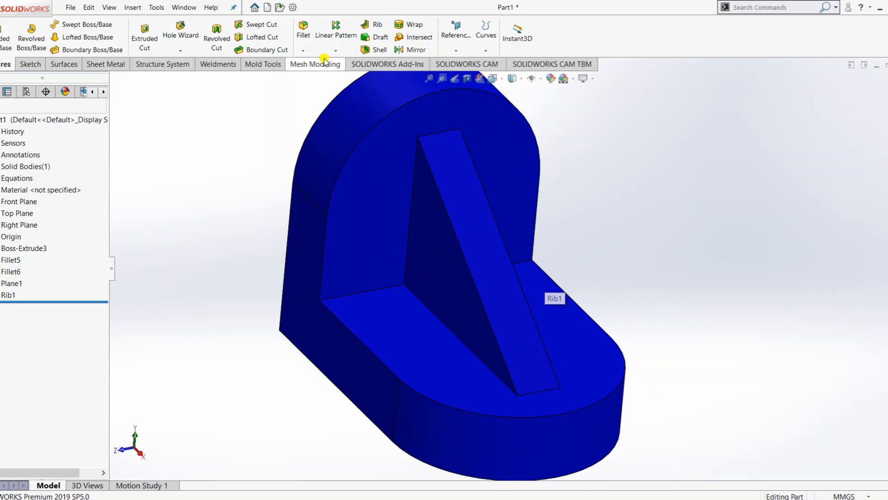
left_click(73, 8)
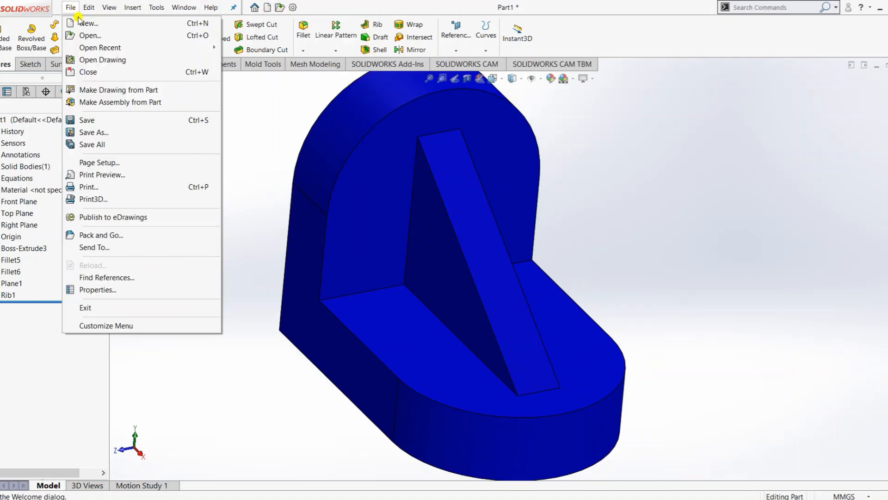
left_click(93, 127)
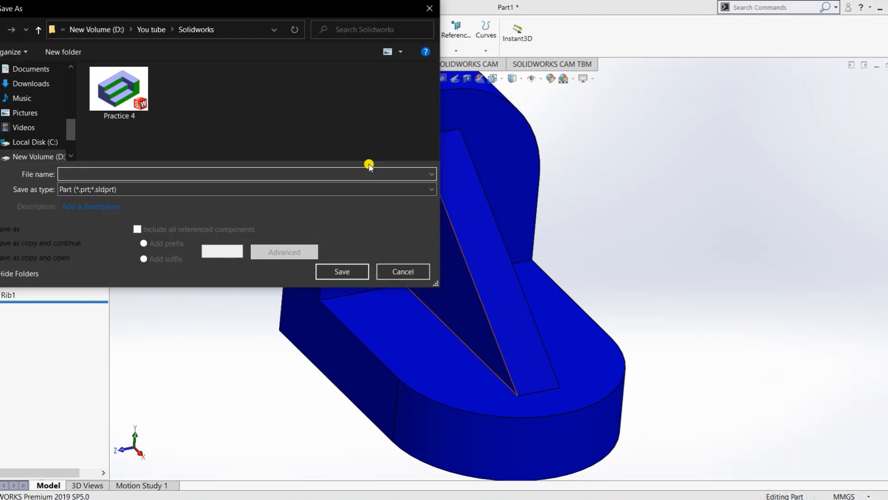
type("Pra")
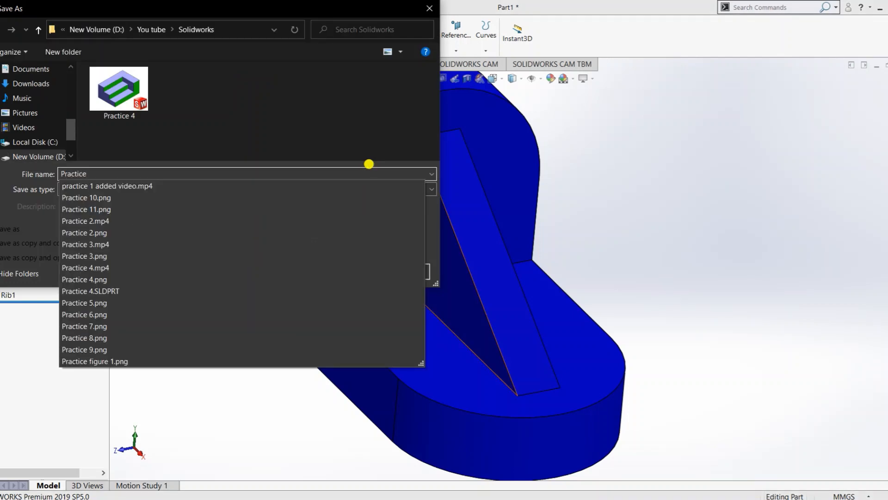
type("ctice")
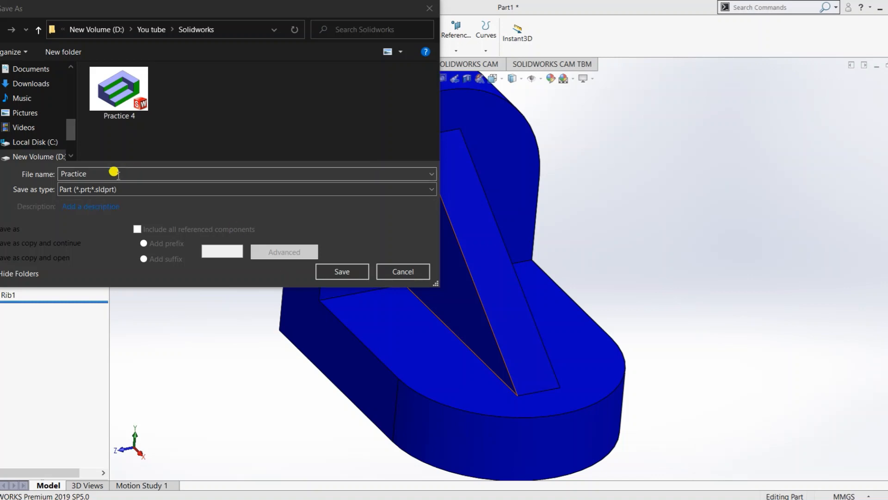
left_click(94, 175)
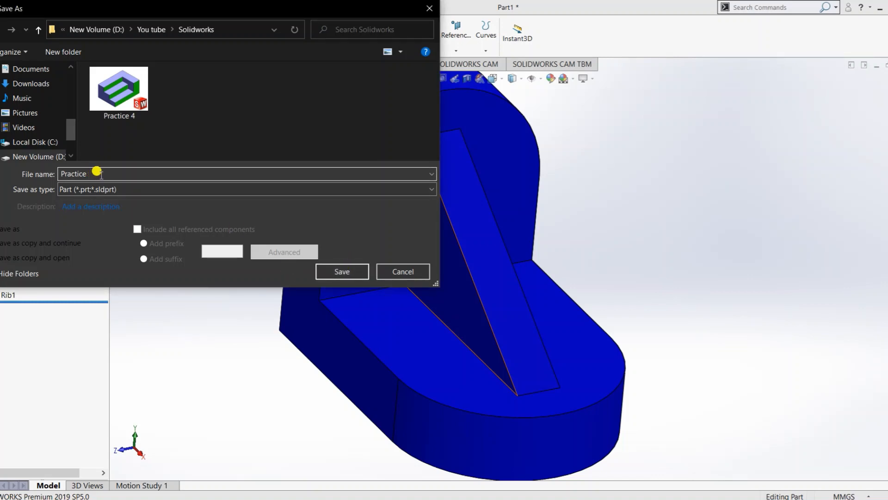
left_click(340, 272)
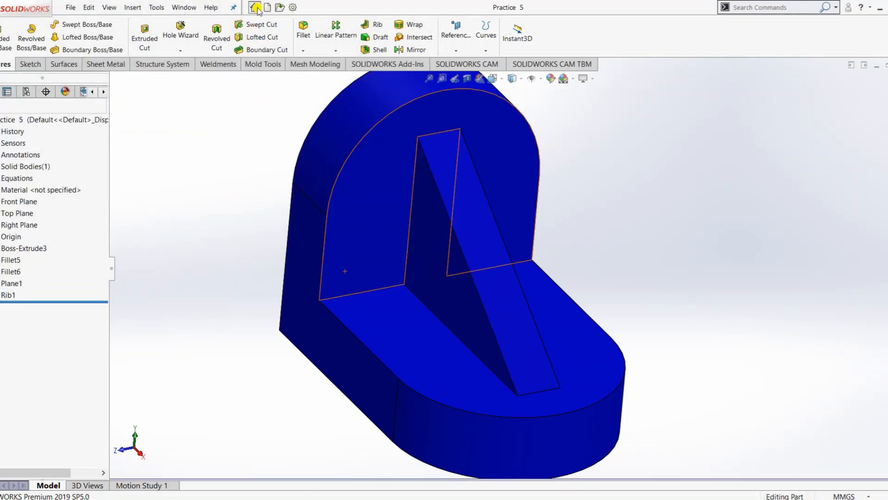
Step: Create a new drawing on a standard A2 (ISO) sheet
left_click(255, 7)
left_click(369, 150)
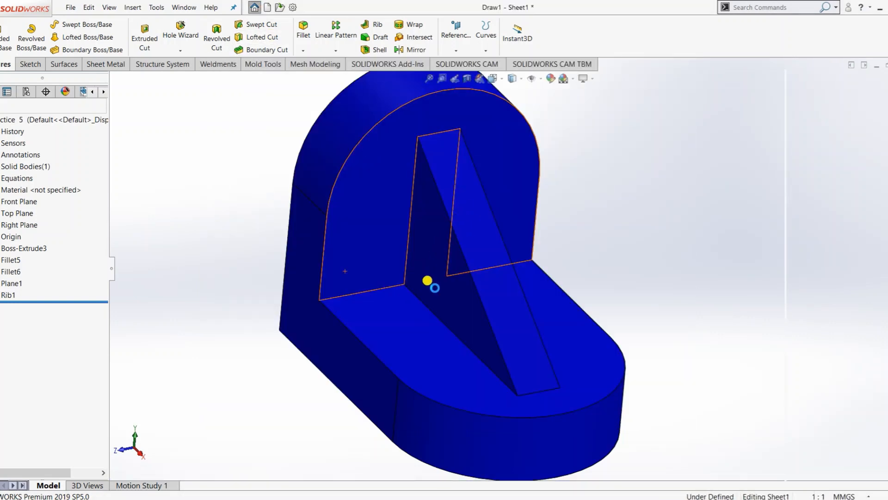
left_click(328, 225)
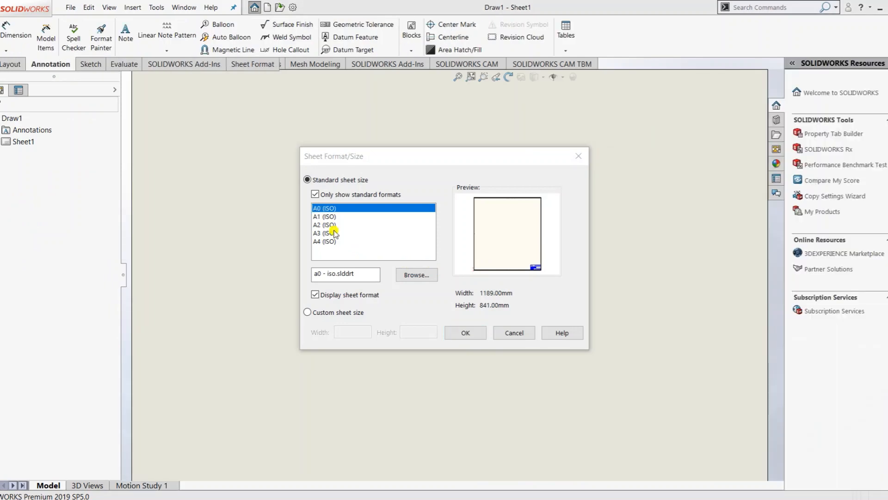
left_click(465, 332)
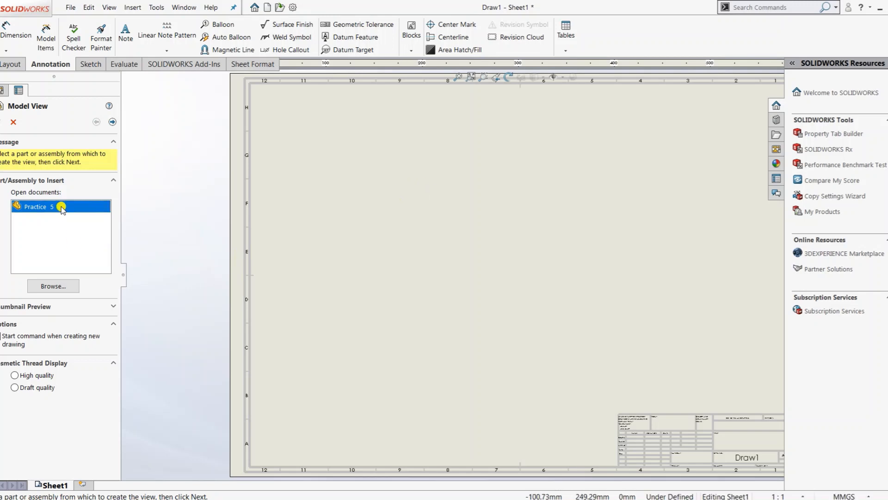
Step: Load the Practice 5 part as a model view and place its front view in the sheet's lower left area
left_click(428, 191)
left_click(517, 256)
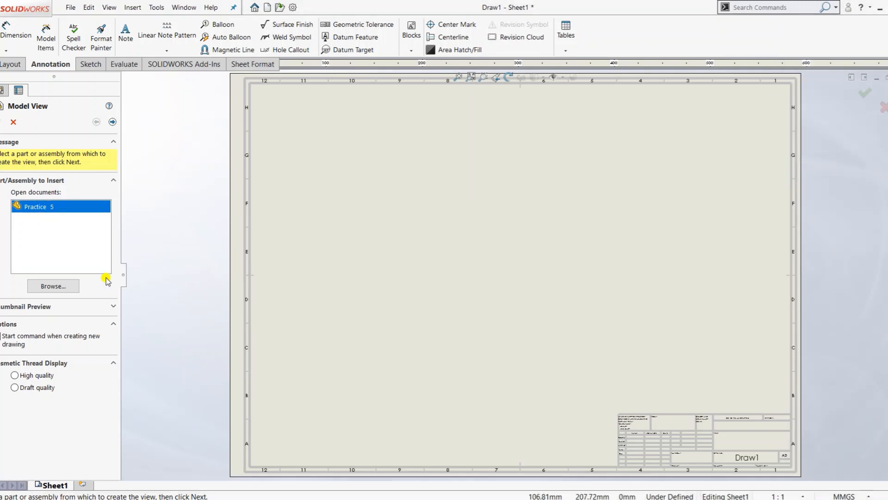
left_click(53, 286)
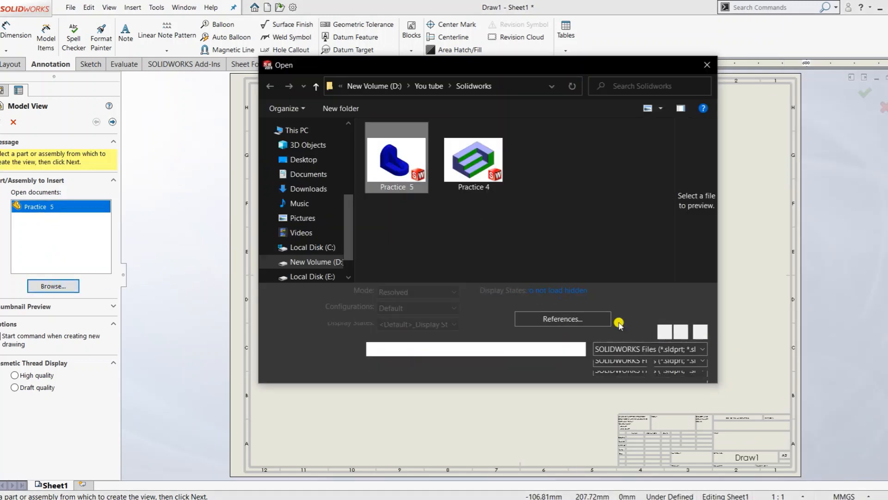
left_click(620, 370)
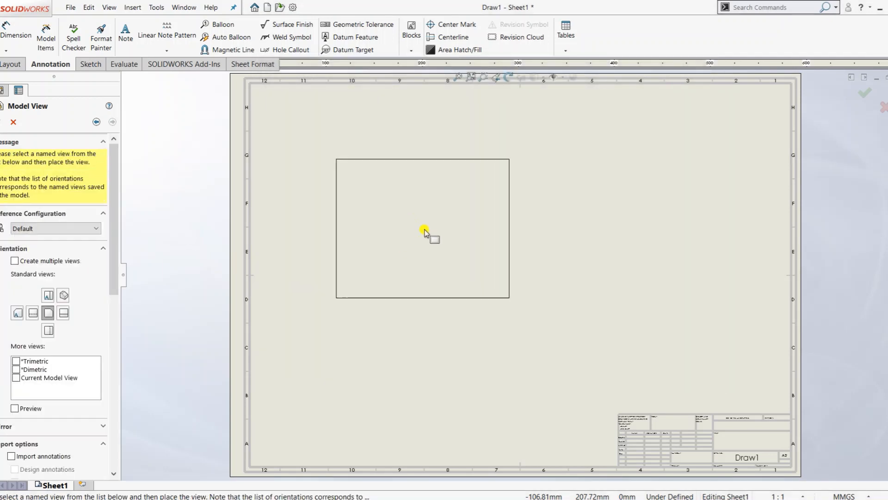
left_click(421, 319)
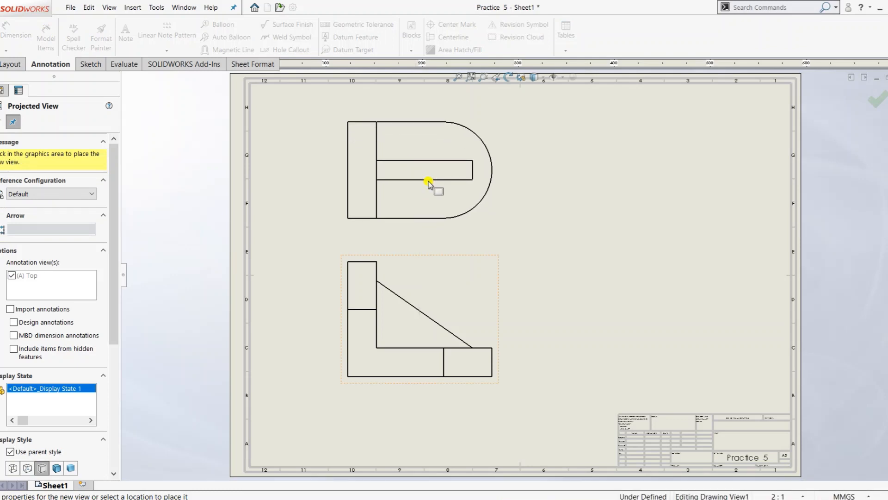
Step: Project the top view above the front view, the side view beside it, and an isometric view diagonally above
left_click(417, 173)
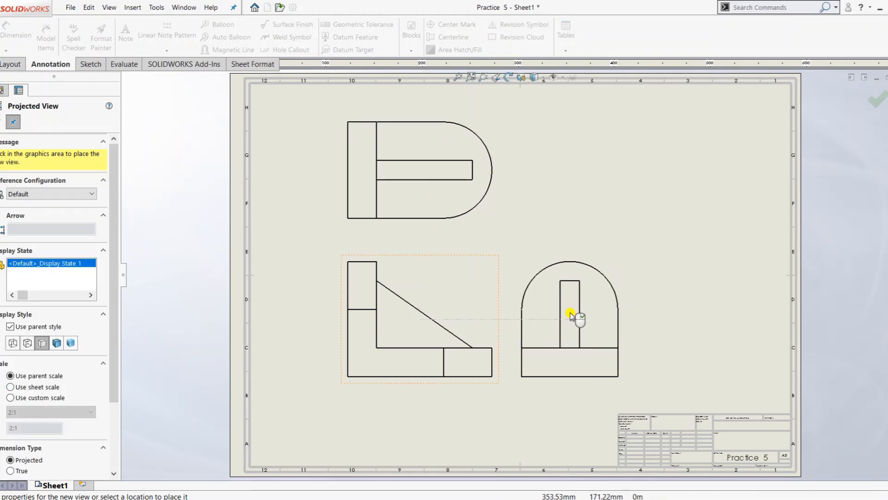
left_click(569, 303)
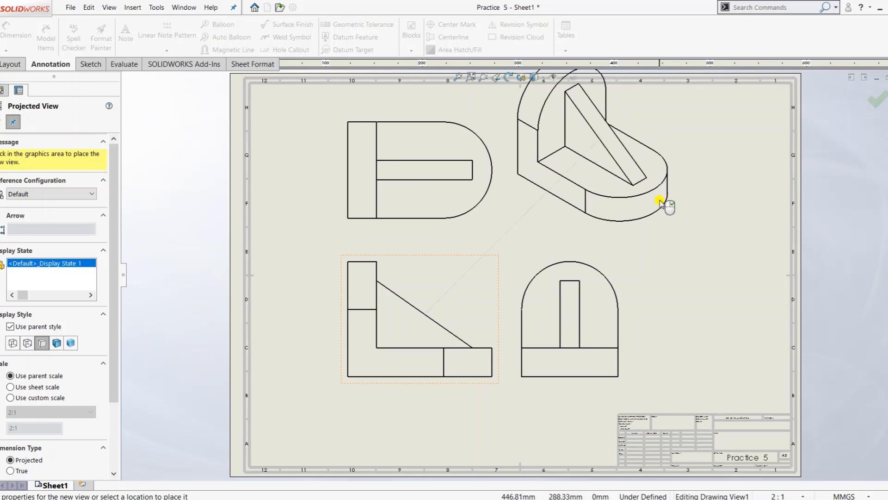
left_click(669, 208)
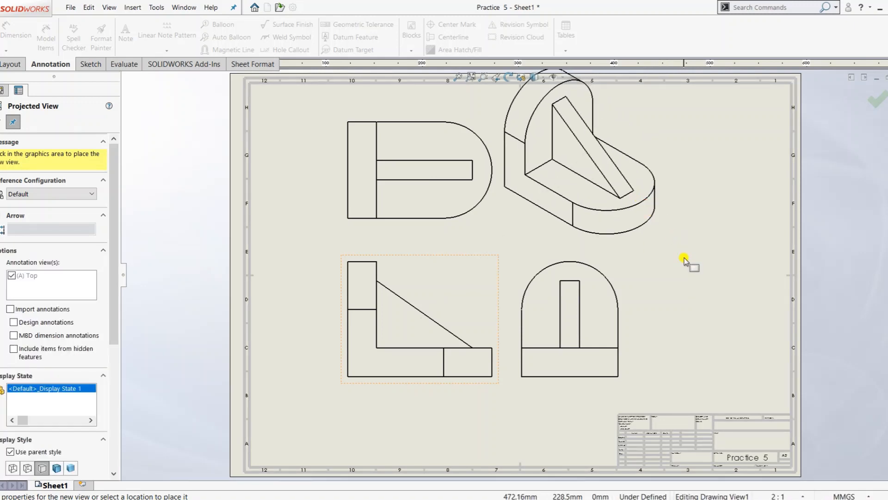
key("Escape")
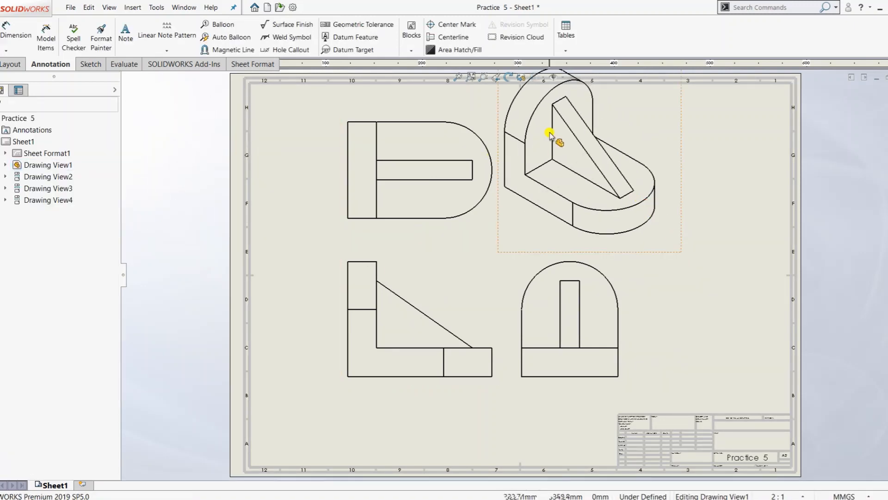
Step: Move the isometric view fully inside the sheet's upper right area and display it shaded with edges
mouse_move(500, 95)
left_mouse_down()
mouse_move(569, 143)
mouse_move(580, 128)
left_mouse_up()
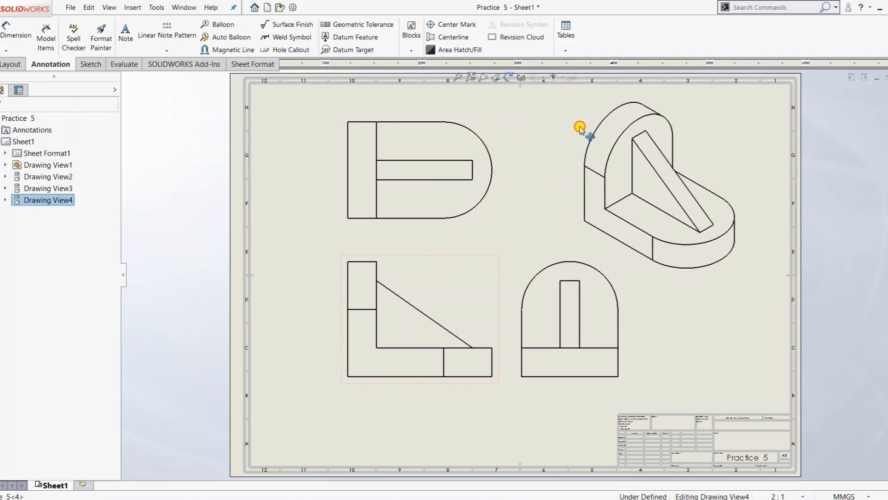
scroll(764, 250, "up", 1)
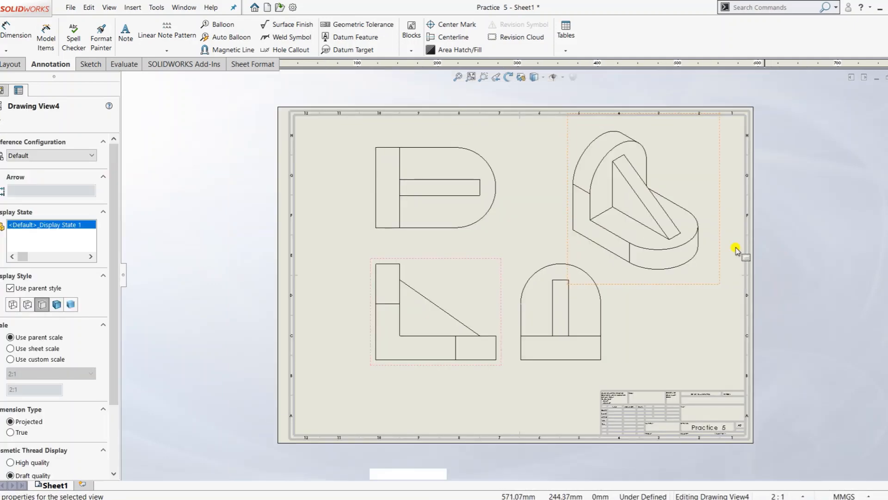
scroll(735, 248, "down", 1)
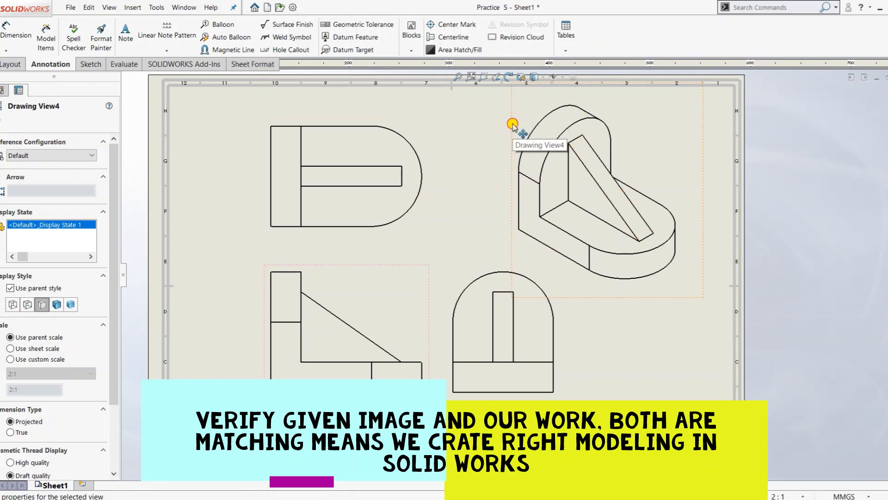
left_click(57, 305)
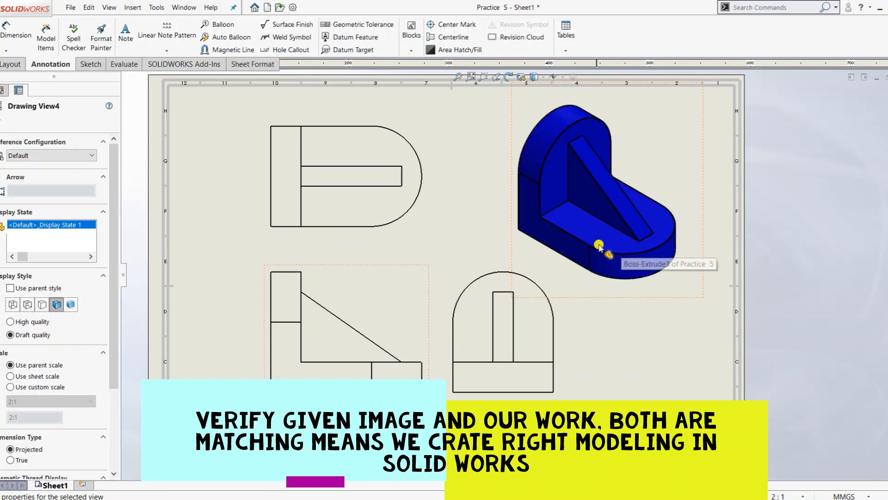
left_click(434, 245)
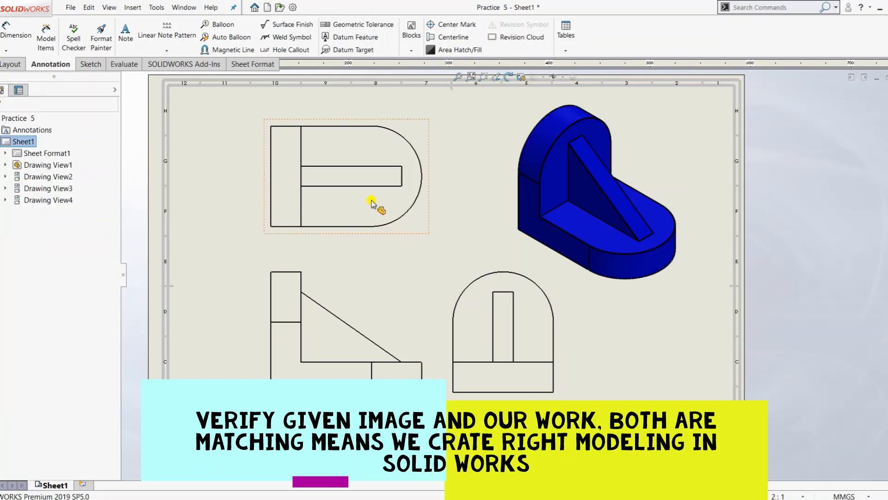
Step: Select the top, front and side views together for editing their shared display properties
left_click(391, 228)
left_click(394, 274)
left_click(497, 284, "ctrl")
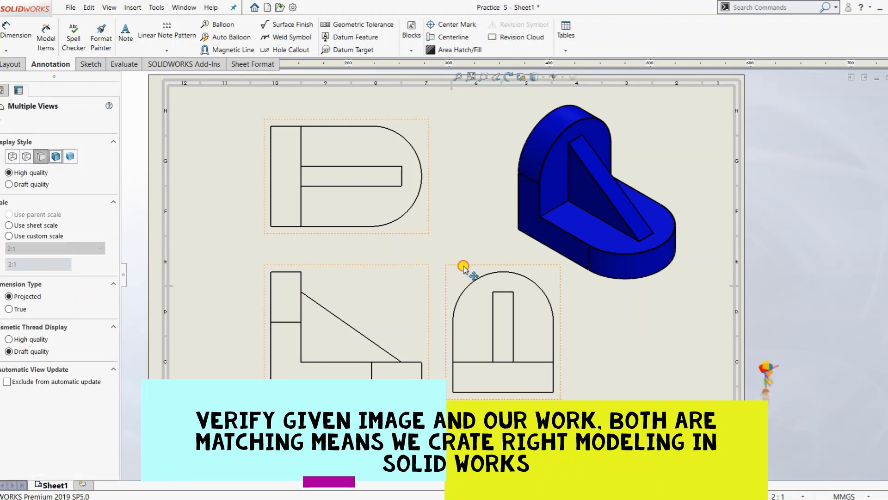